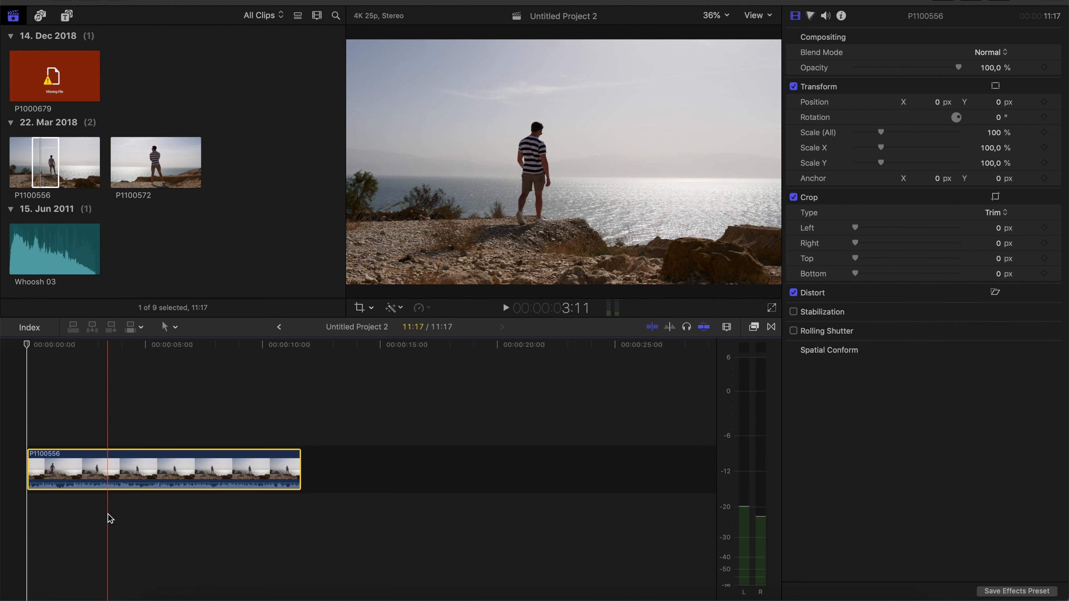
# Add a hold segment at 4:21 in the timeline clip, lengthen it to about 4:10, and play it back
pyautogui.click(144, 520)
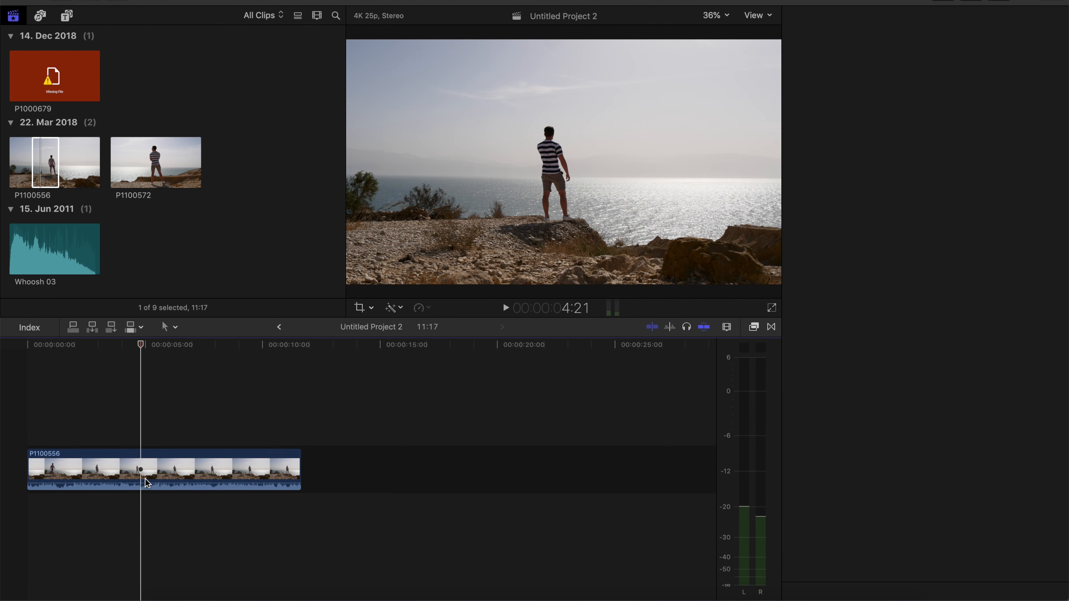
pyautogui.click(420, 308)
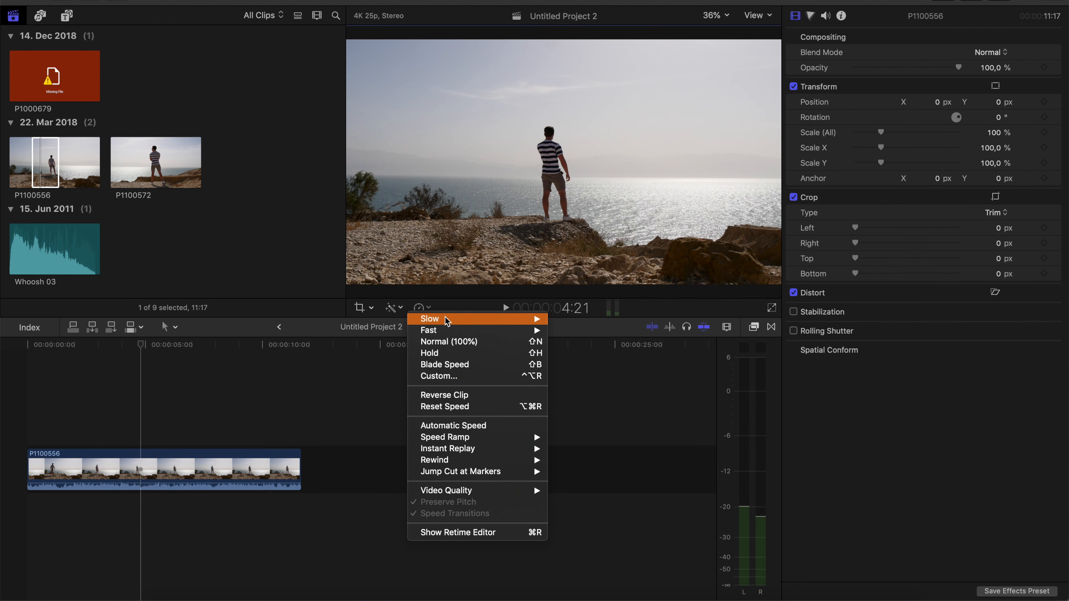
pyautogui.click(463, 359)
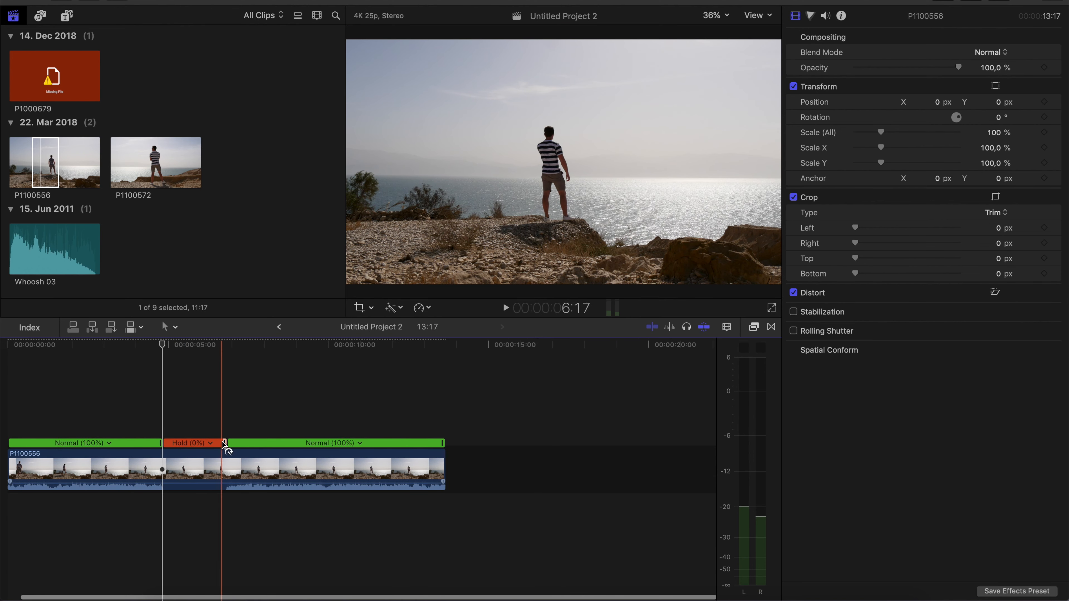
pyautogui.moveTo(224, 444); pyautogui.dragTo(303, 444)
pyautogui.press('space')
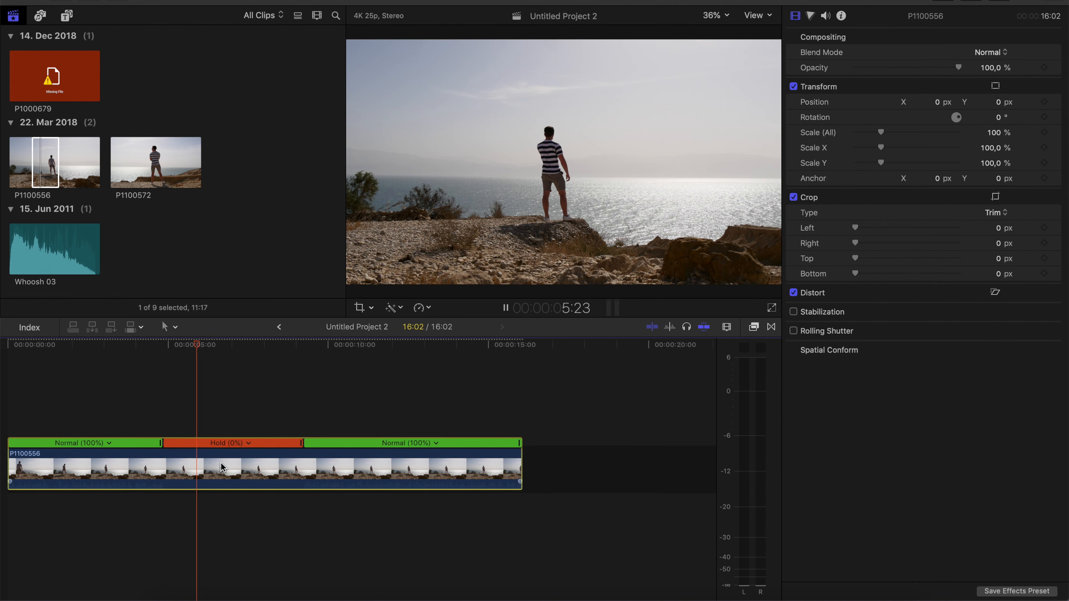
pyautogui.press('space')
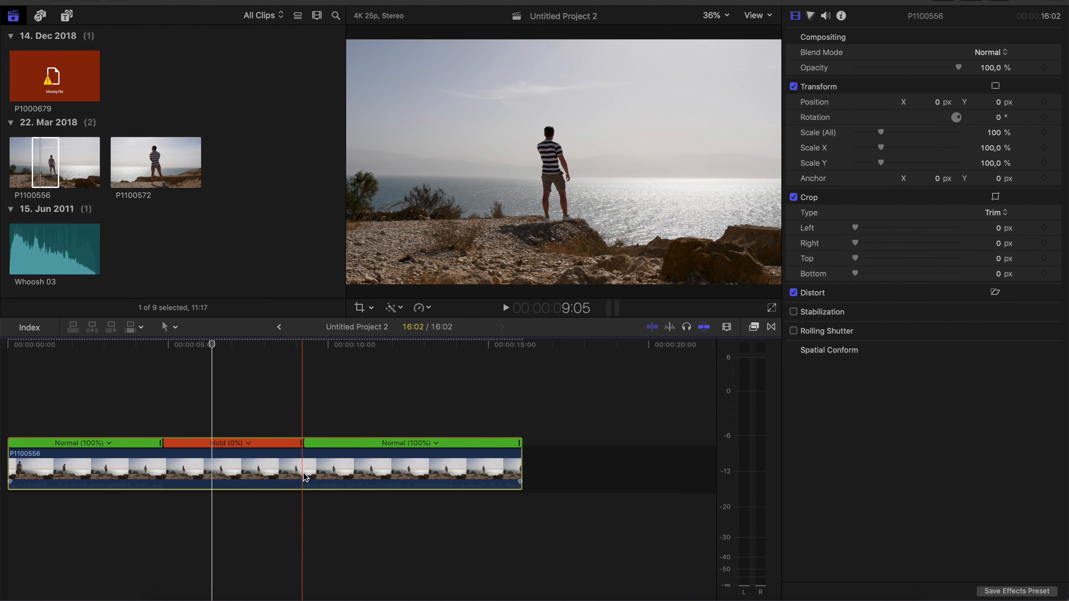
# Split the clip at the start and the end of the hold segment
pyautogui.press('super+equal')
pyautogui.press('super+equal')
pyautogui.press('super+equal')
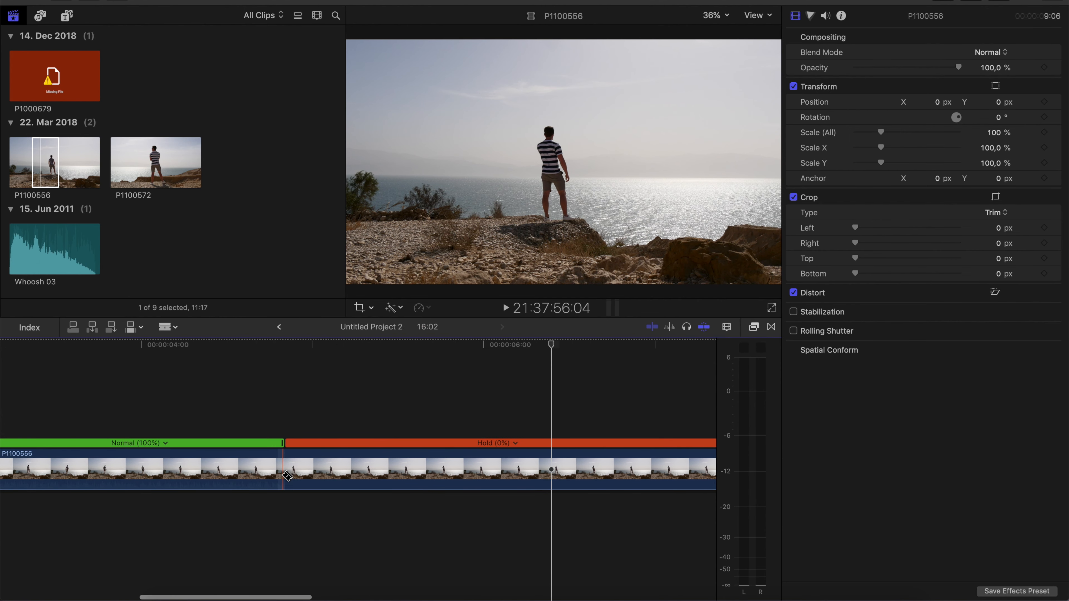
pyautogui.click(292, 474)
pyautogui.press('super+minus')
pyautogui.press('super+minus')
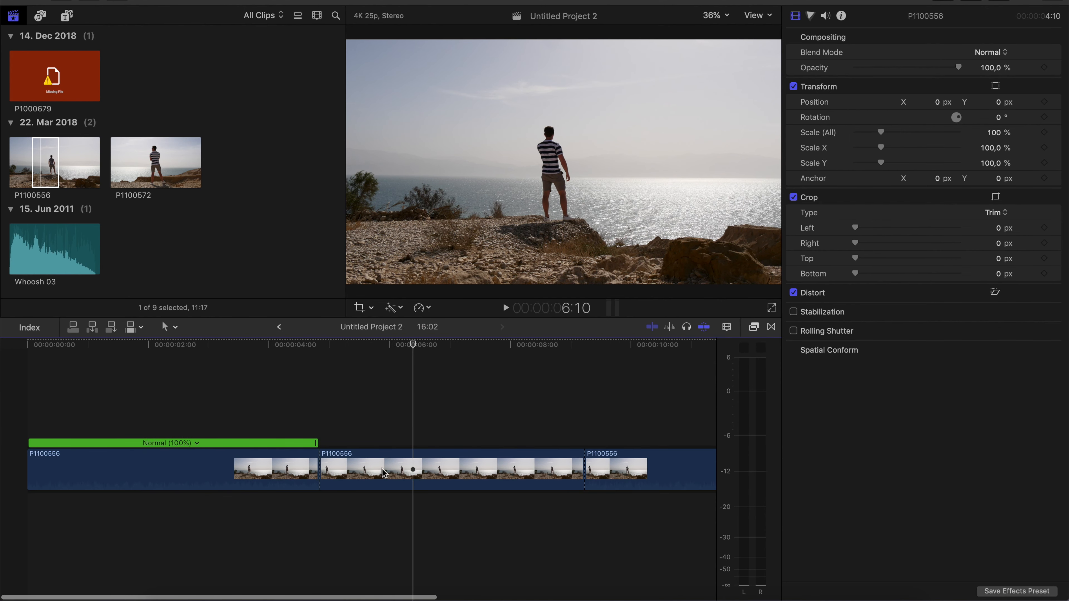
# Place a Custom title above the hold segment, aligned with the segment's start
pyautogui.click(417, 454)
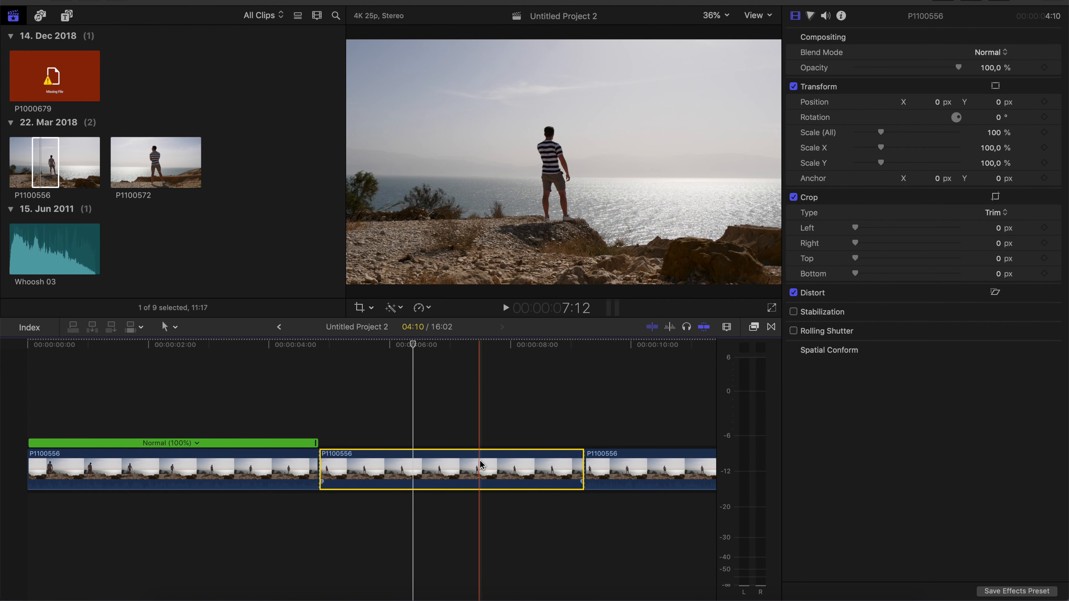
pyautogui.click(66, 15)
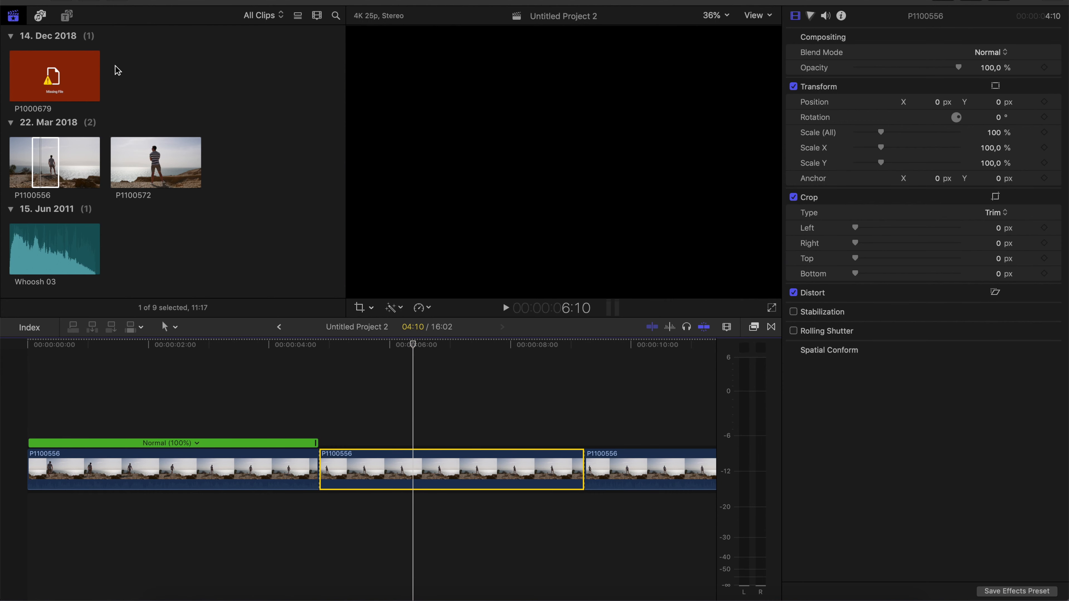
pyautogui.scroll(-1, 182, 168)
pyautogui.moveTo(307, 289); pyautogui.dragTo(324, 424)
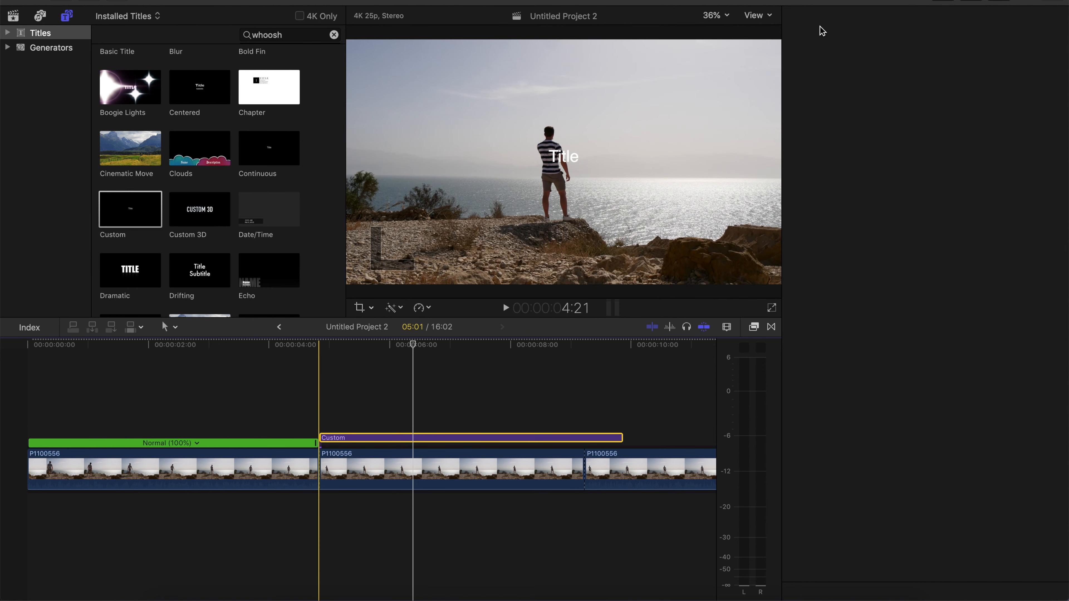
# Change the title text to FREEZE and set its font to Coolvetica at size 110
pyautogui.moveTo(847, 114); pyautogui.dragTo(761, 119)
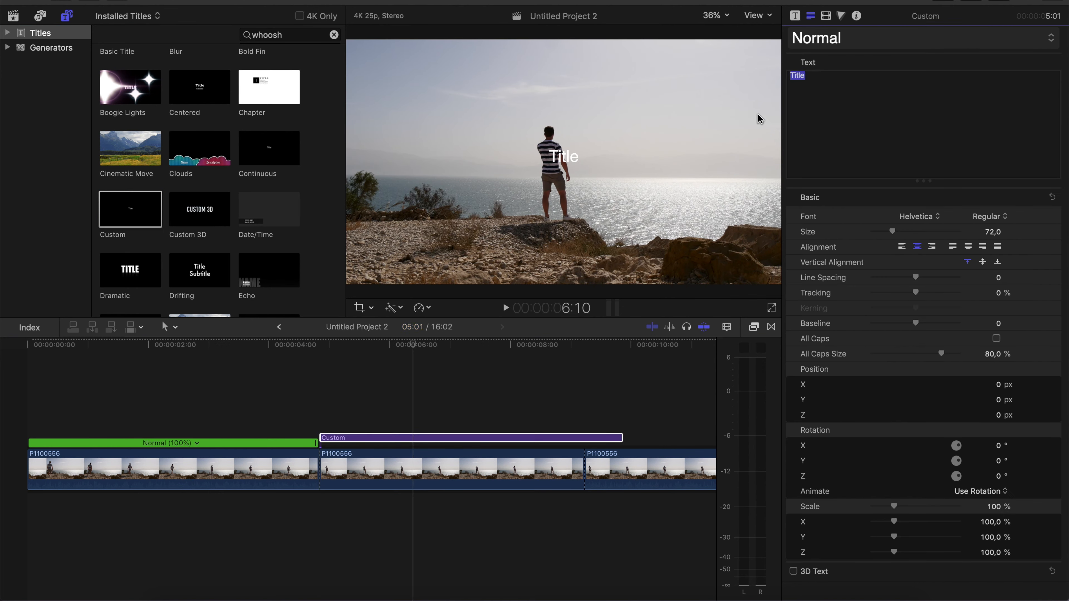
pyautogui.write('Text')
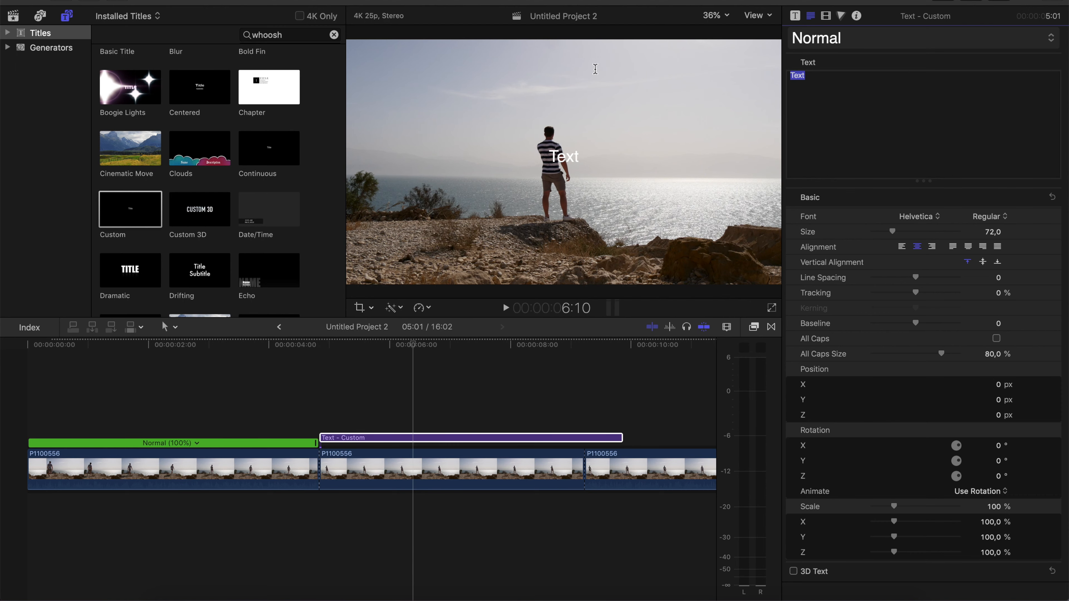
pyautogui.write('FREEZE')
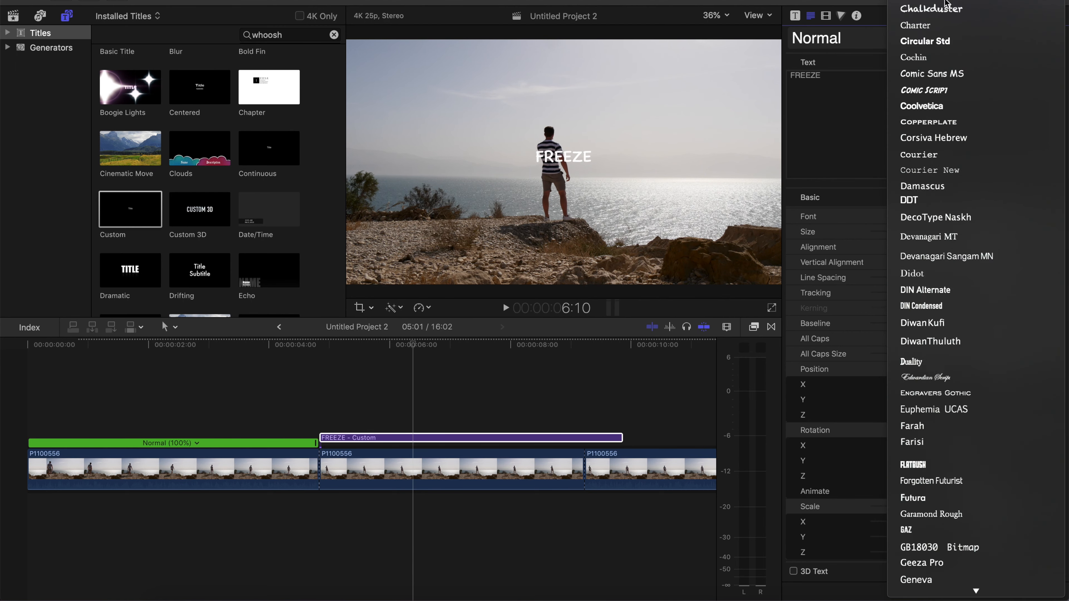
pyautogui.click(838, 119)
pyautogui.moveTo(895, 232); pyautogui.dragTo(906, 233)
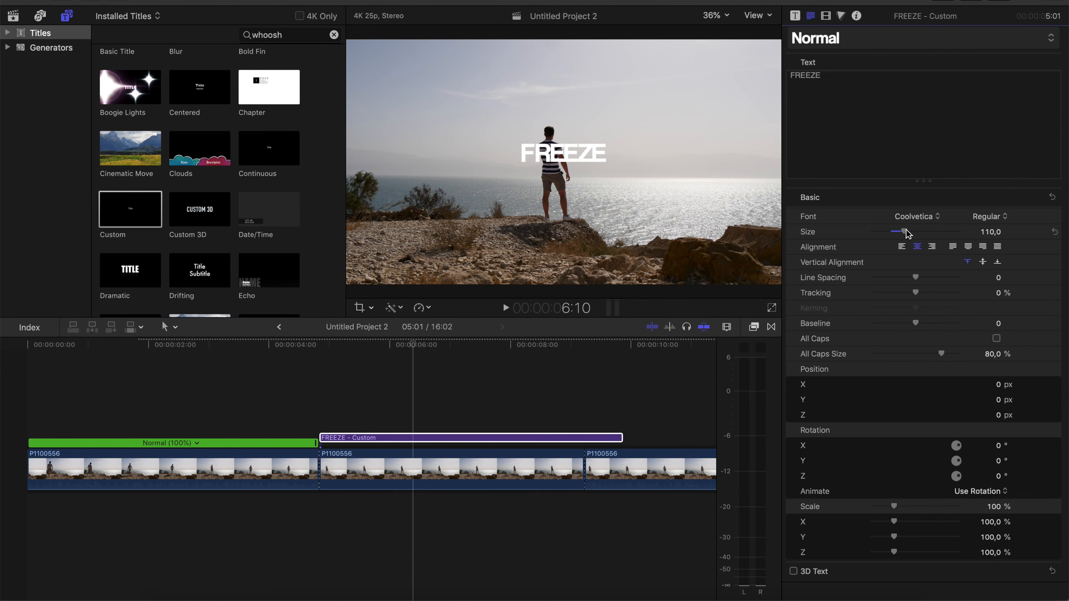
# Reposition the FREEZE title to about X -228, Y -274 px and trim its end to match the hold segment
pyautogui.moveTo(593, 164); pyautogui.dragTo(538, 222)
pyautogui.click(483, 396)
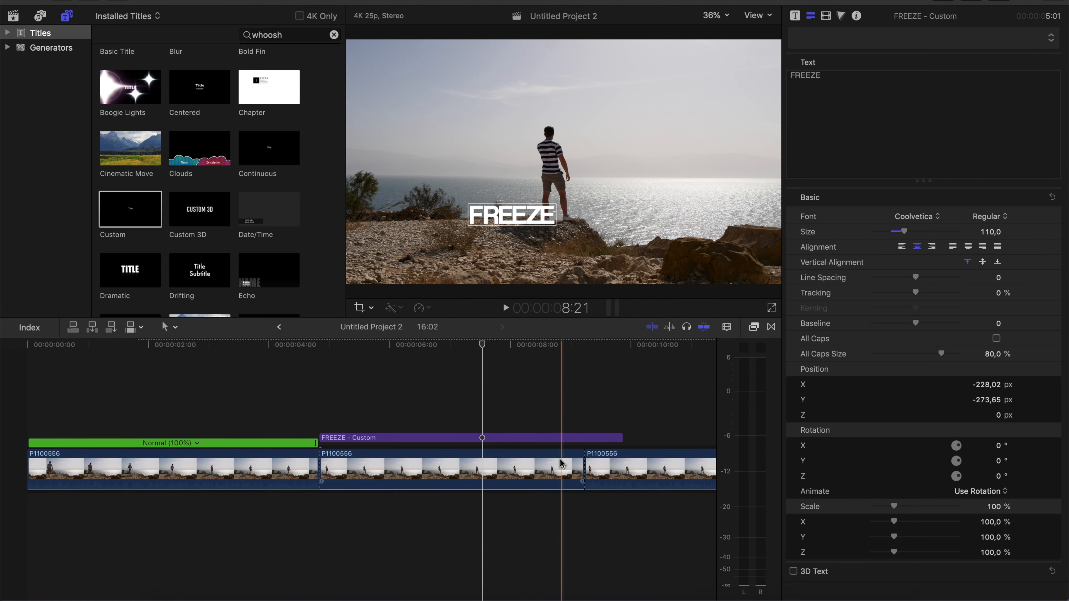
pyautogui.moveTo(618, 438); pyautogui.dragTo(581, 438)
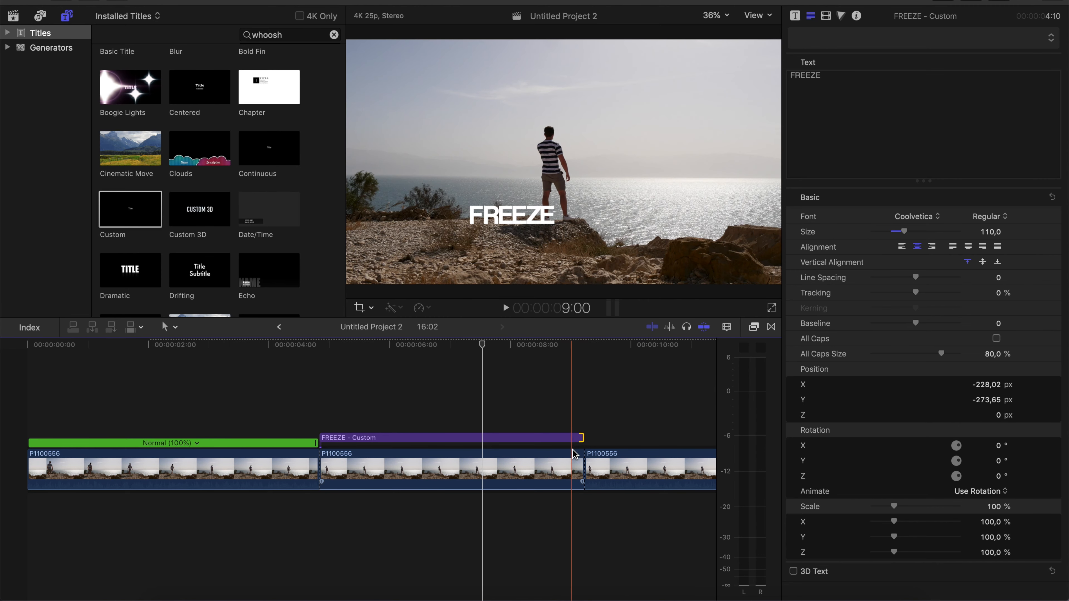
# Combine the FREEZE title and the hold segment into a new compound clip with the default name
pyautogui.moveTo(404, 388); pyautogui.dragTo(455, 478)
pyautogui.rightClick(455, 479)
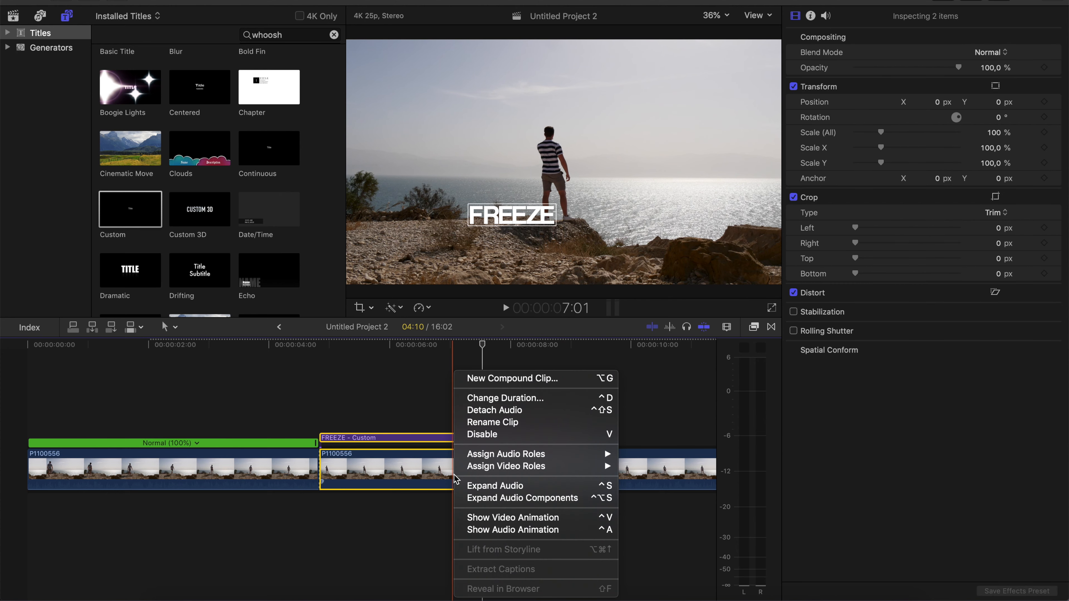
pyautogui.click(498, 378)
pyautogui.press('Return')
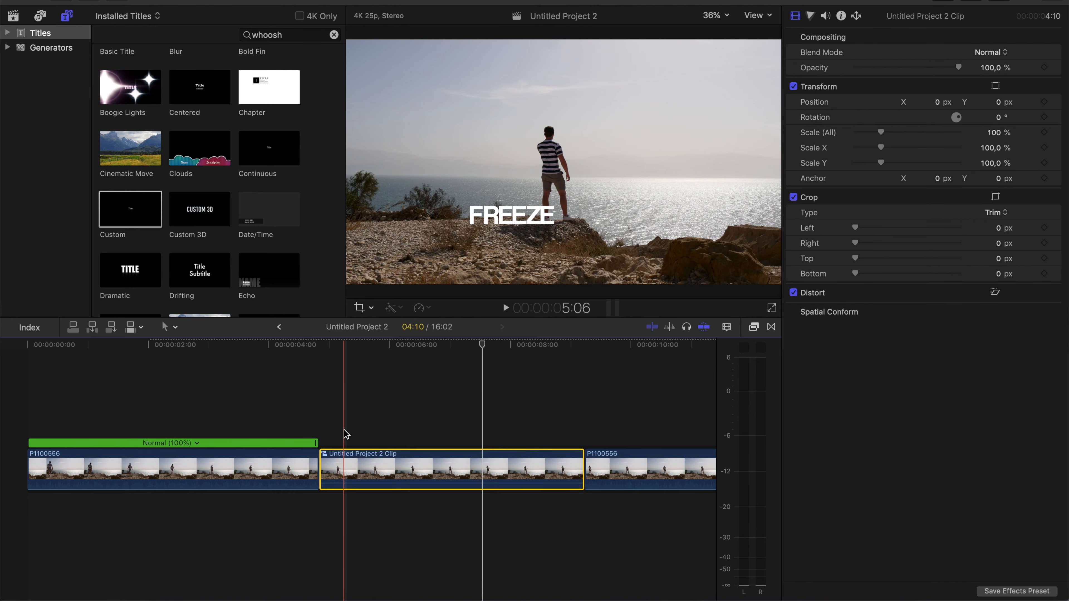
# Apply a Ken Burns crop to the compound clip, with a smaller end frame around the man and the title
pyautogui.click(345, 435)
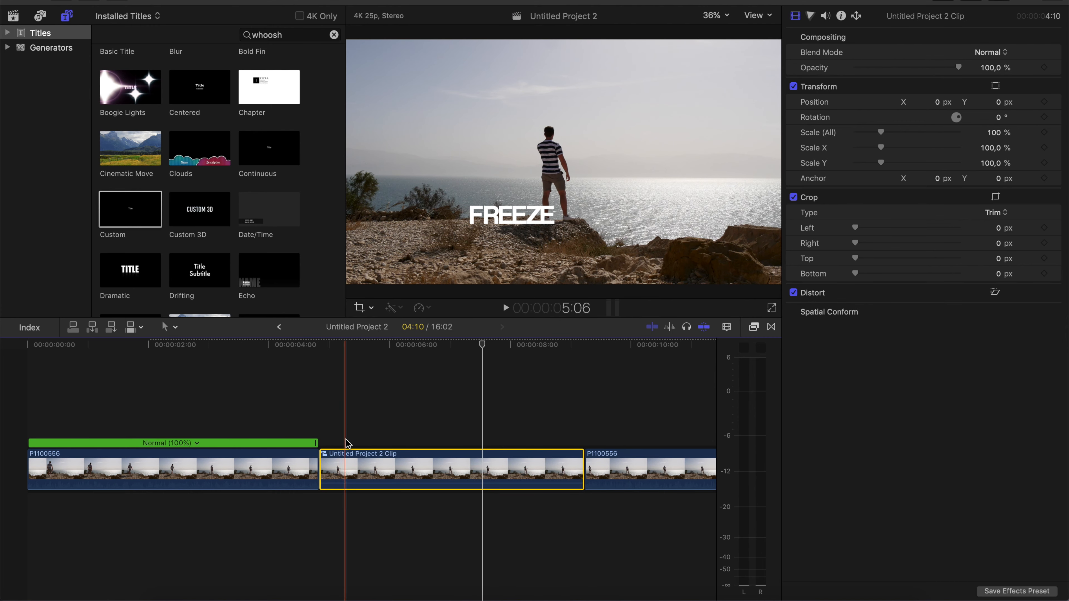
pyautogui.click(359, 309)
pyautogui.click(596, 283)
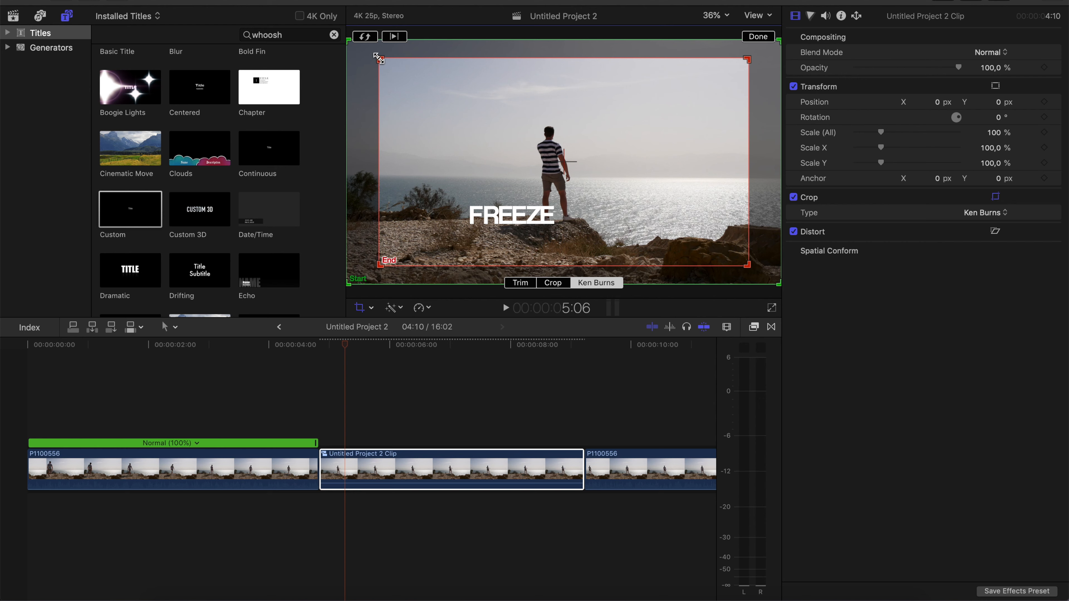
pyautogui.moveTo(379, 59); pyautogui.dragTo(445, 96)
pyautogui.moveTo(677, 152); pyautogui.dragTo(627, 137)
pyautogui.click(769, 37)
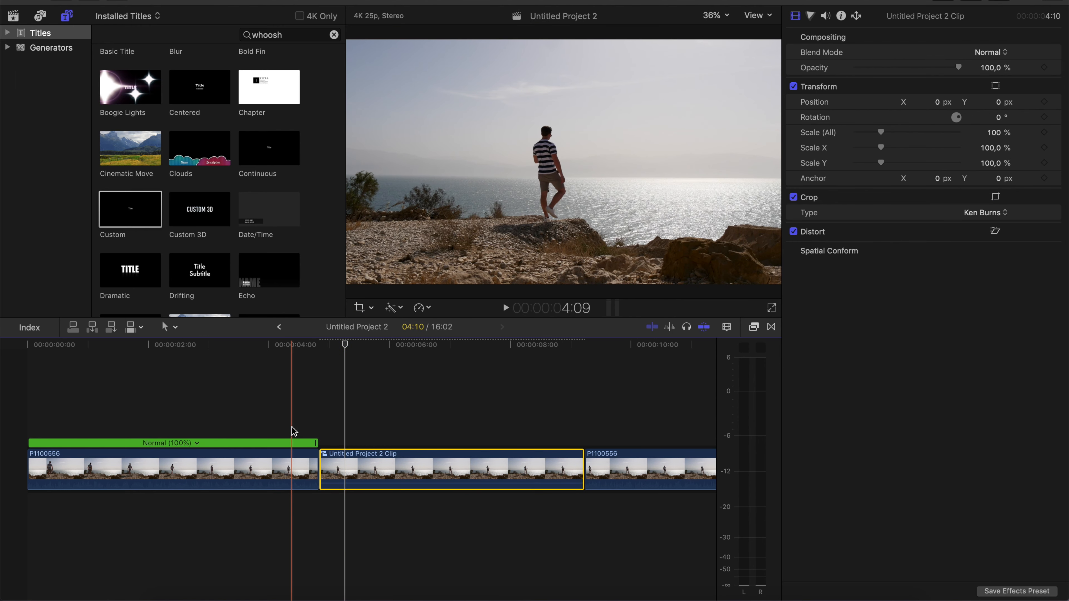
# Play back the transition into the compound clip to check the Ken Burns zoom
pyautogui.press('space')
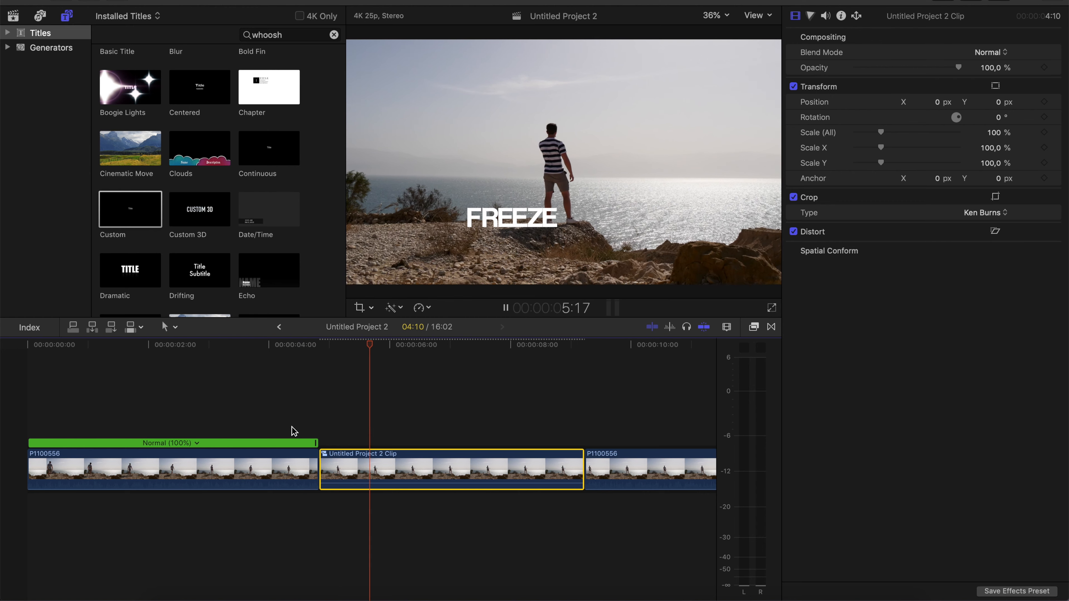
pyautogui.press('space')
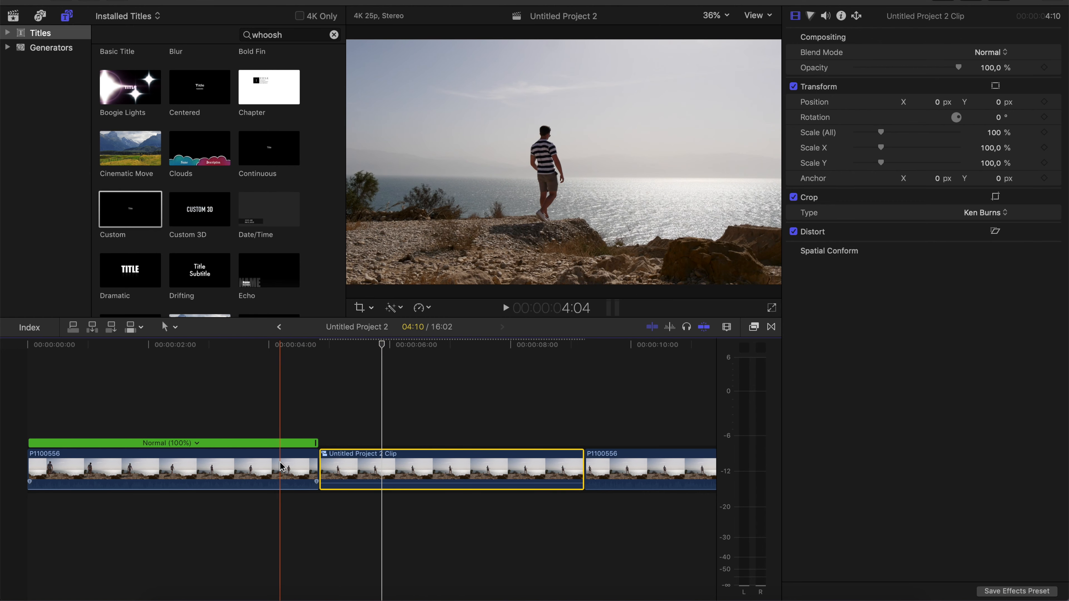
pyautogui.click(413, 453)
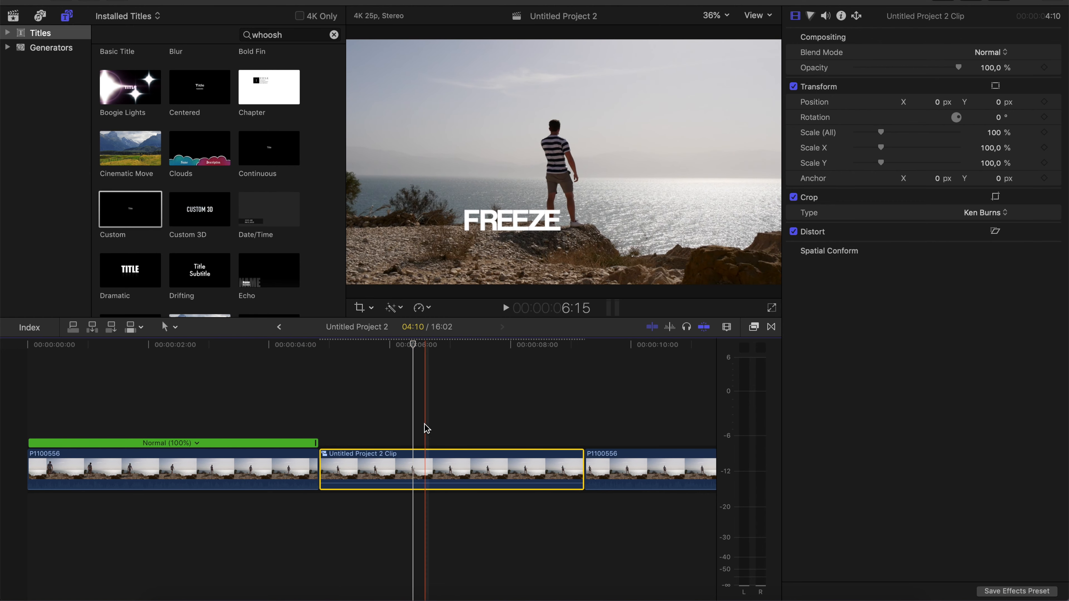
# Find the Spot effect, apply it to the compound clip, center its circle on the man, and preview it
pyautogui.press('super+minus')
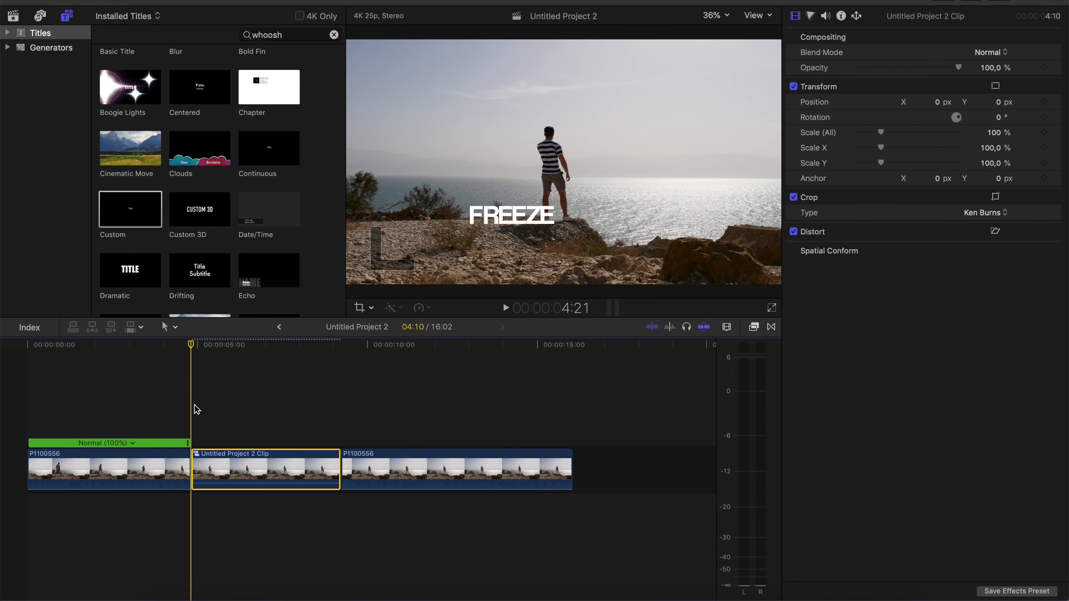
pyautogui.click(754, 328)
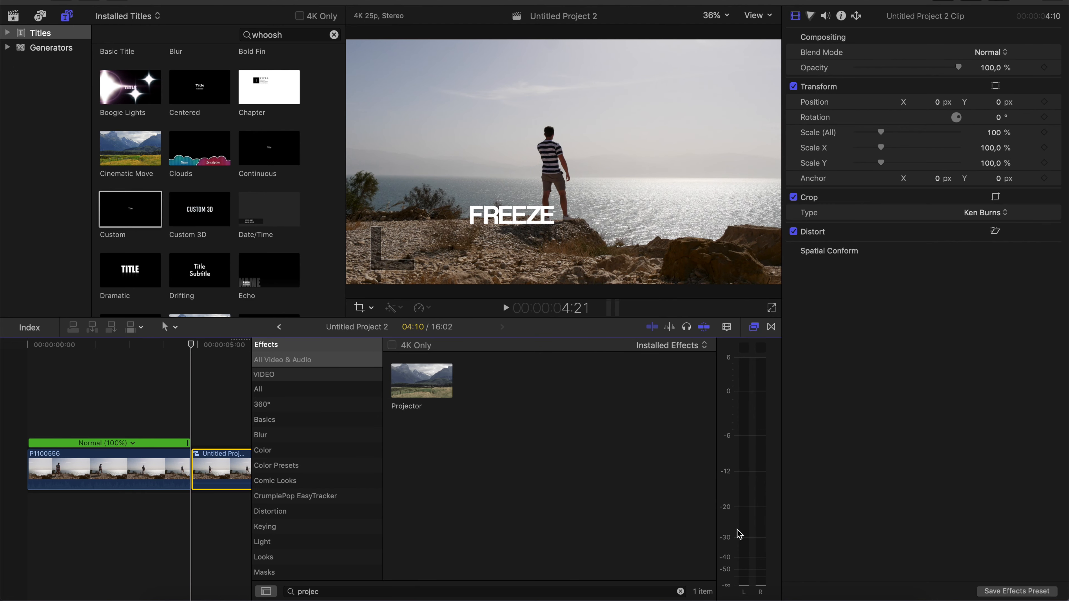
pyautogui.click(680, 592)
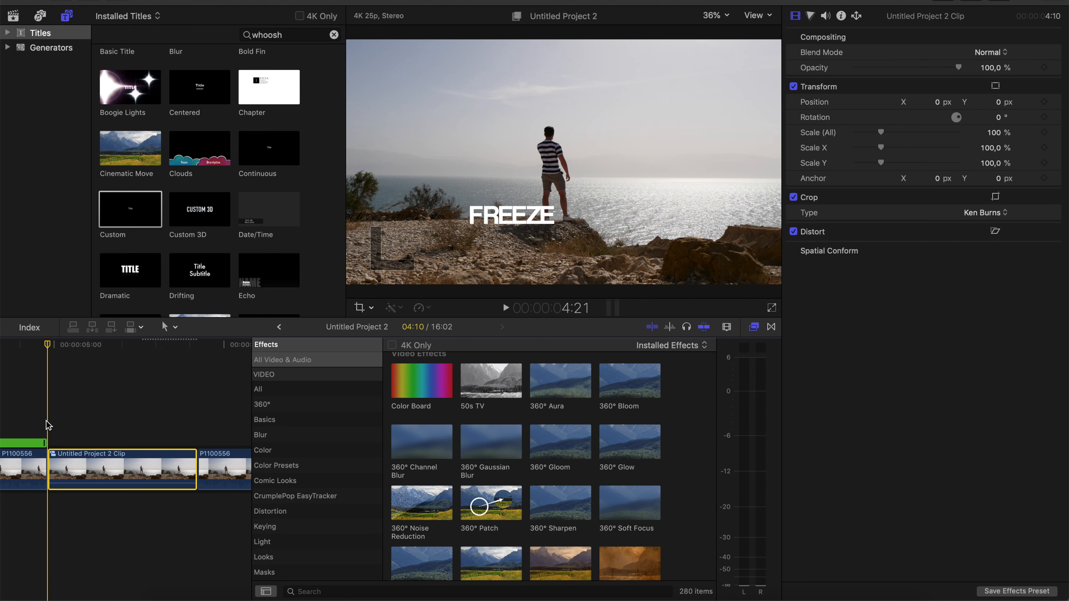
pyautogui.click(393, 591)
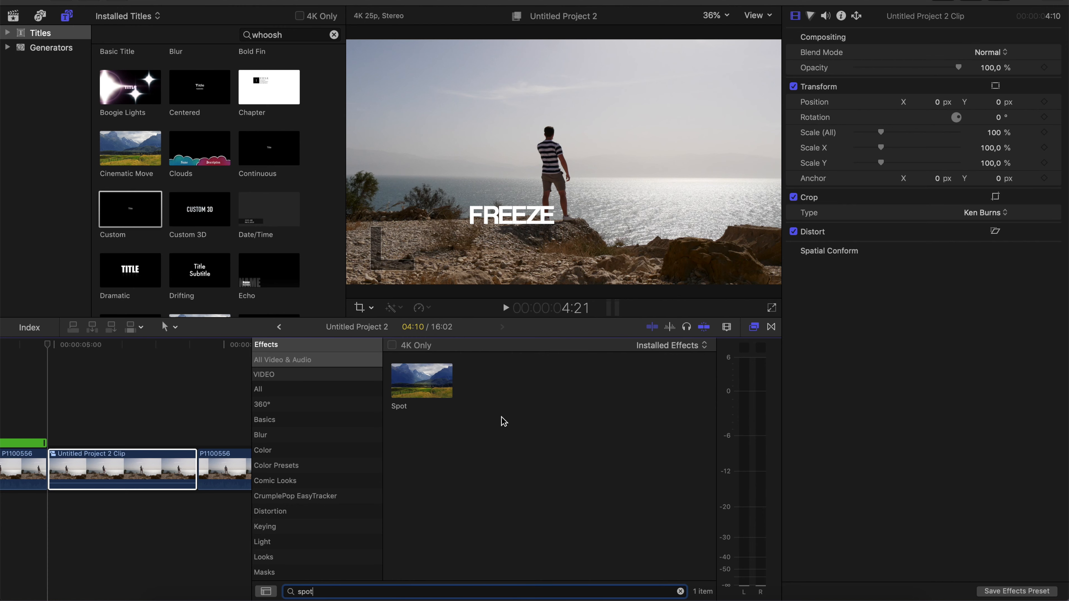
pyautogui.moveTo(429, 379); pyautogui.dragTo(84, 462)
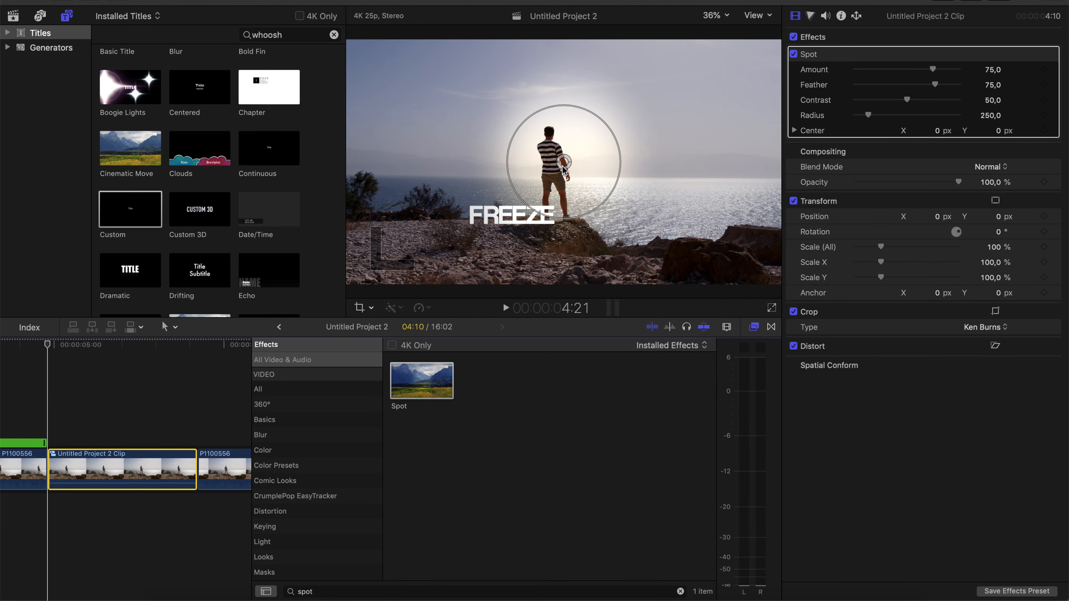
pyautogui.moveTo(564, 168); pyautogui.dragTo(557, 171)
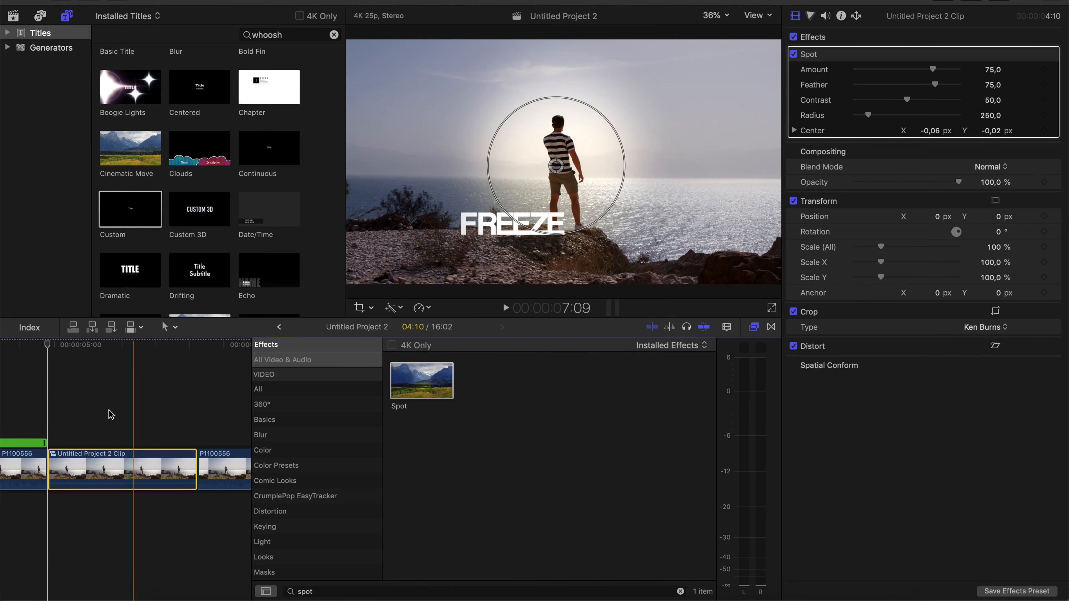
pyautogui.press('space')
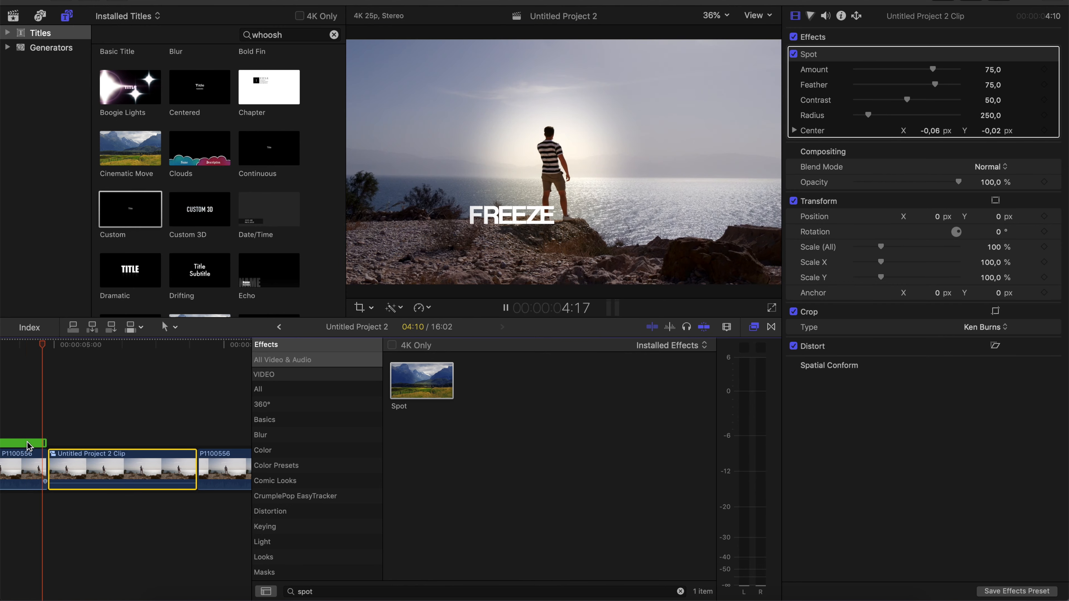
pyautogui.press('space')
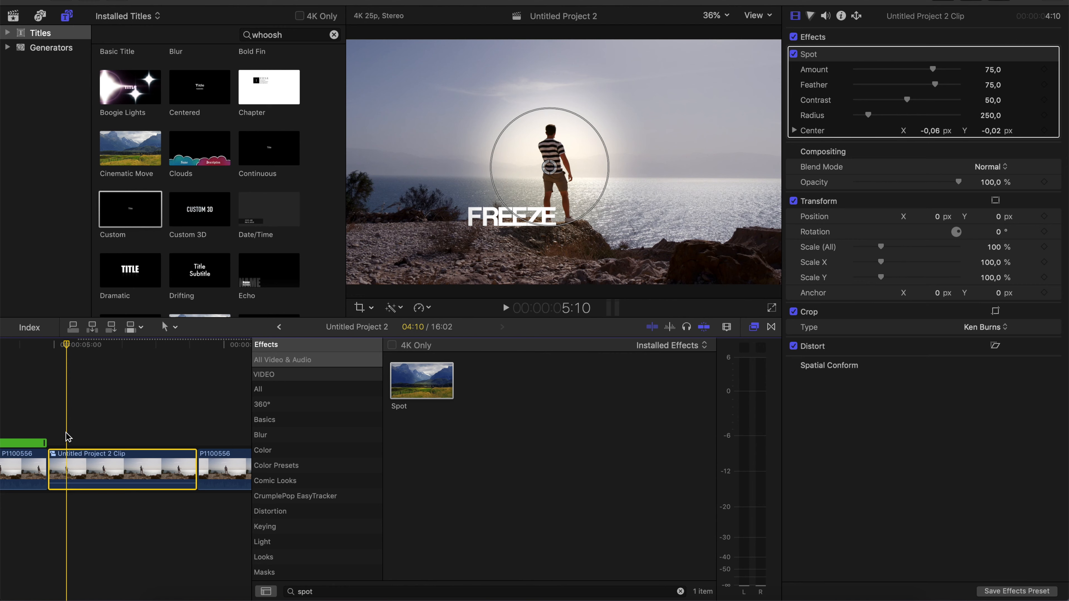
# Set the Spot effect's Amount to 0 at the first frame of the compound clip
pyautogui.press('super+equal')
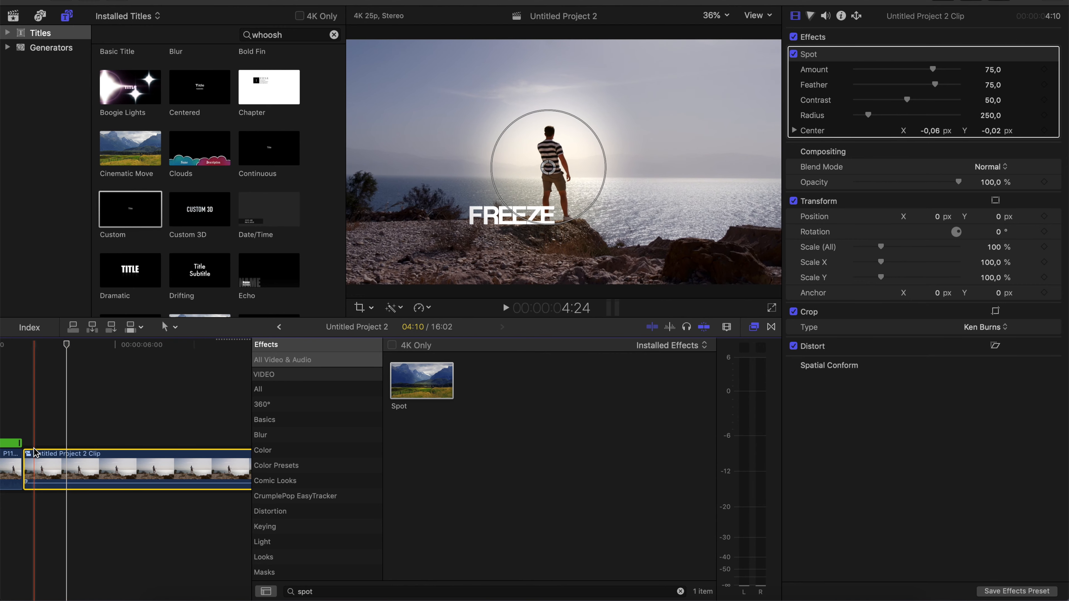
pyautogui.click(24, 438)
pyautogui.click(38, 469)
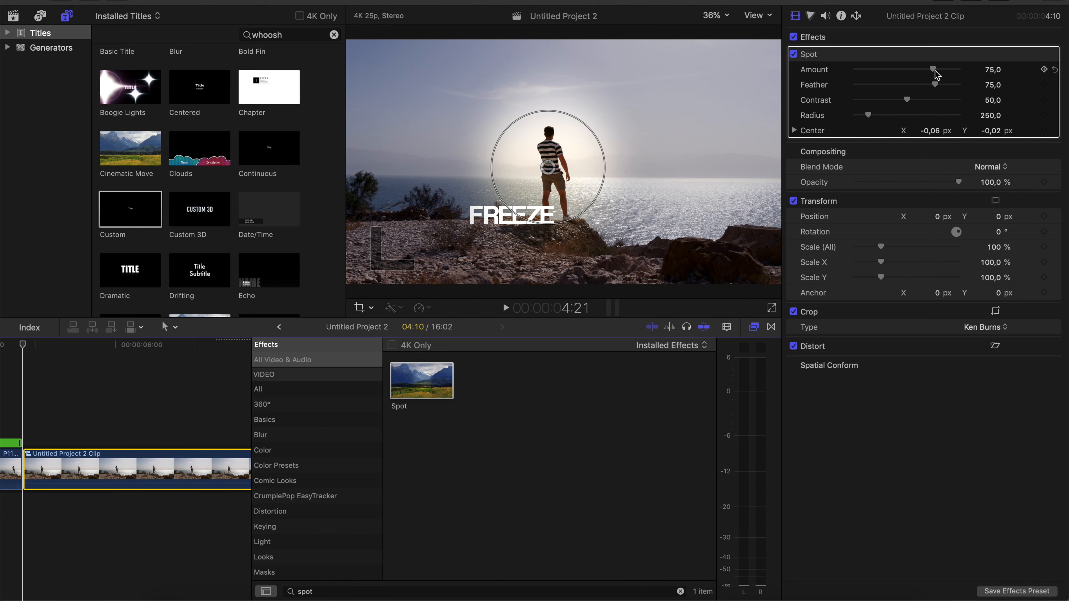
pyautogui.moveTo(935, 70); pyautogui.dragTo(814, 76)
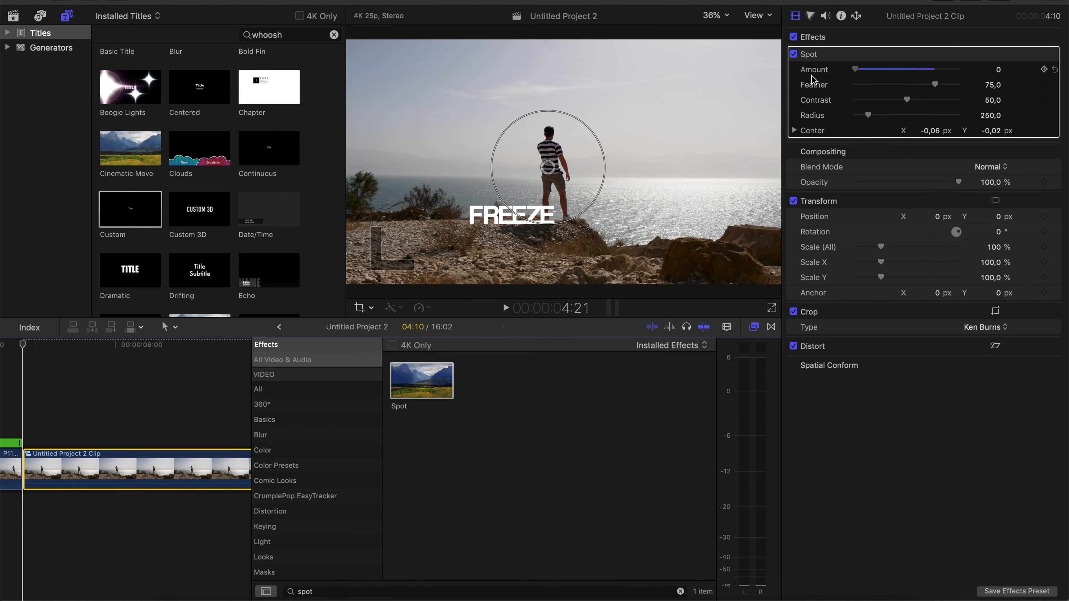
# Keyframe the Spot effect's Amount at 0 on the compound clip's first frame and at 75,06 at 5:13, and set its Feather to 72,37
pyautogui.click(1045, 70)
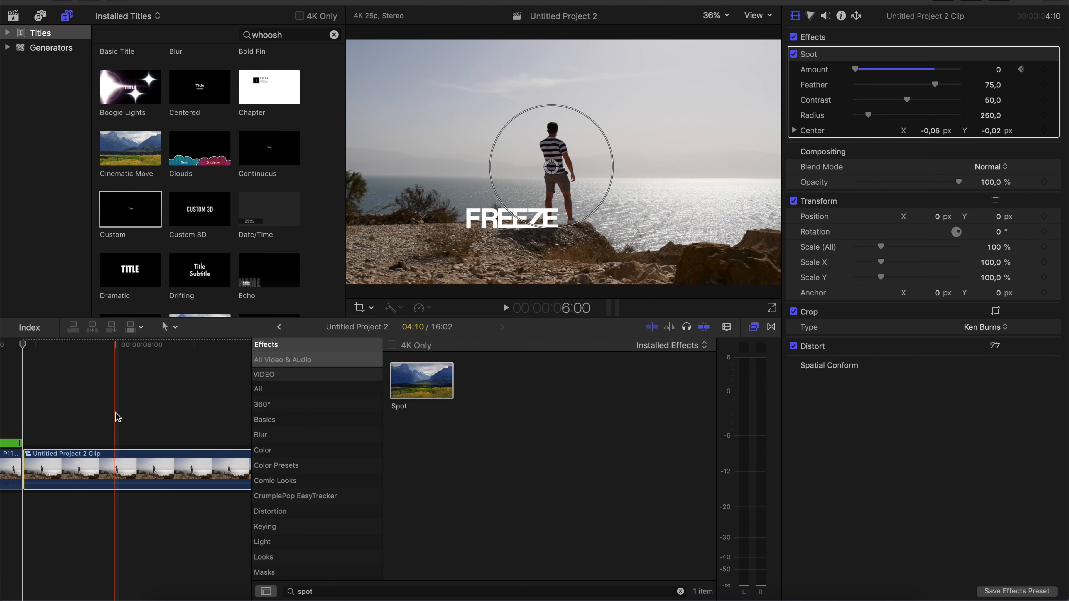
pyautogui.press('space')
pyautogui.press('space')
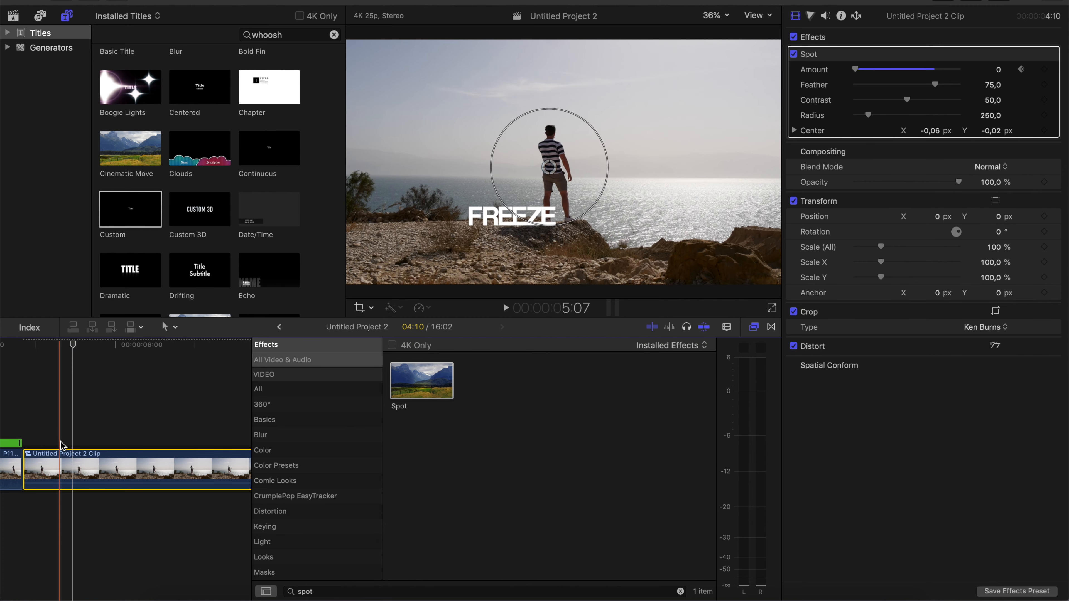
pyautogui.press('space')
pyautogui.press('space')
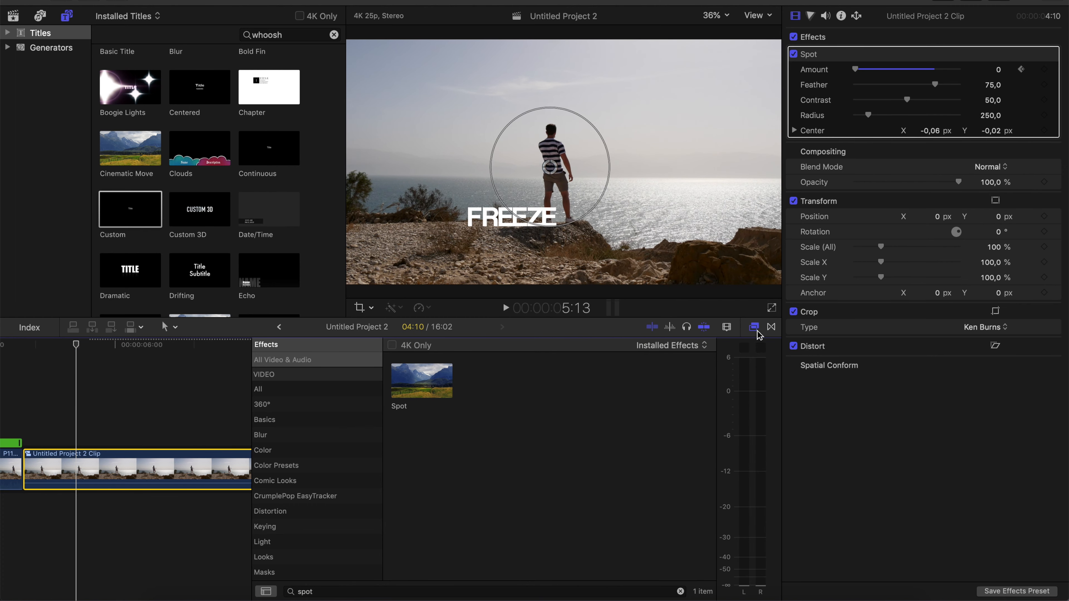
pyautogui.moveTo(856, 70); pyautogui.dragTo(933, 79)
pyautogui.click(933, 81)
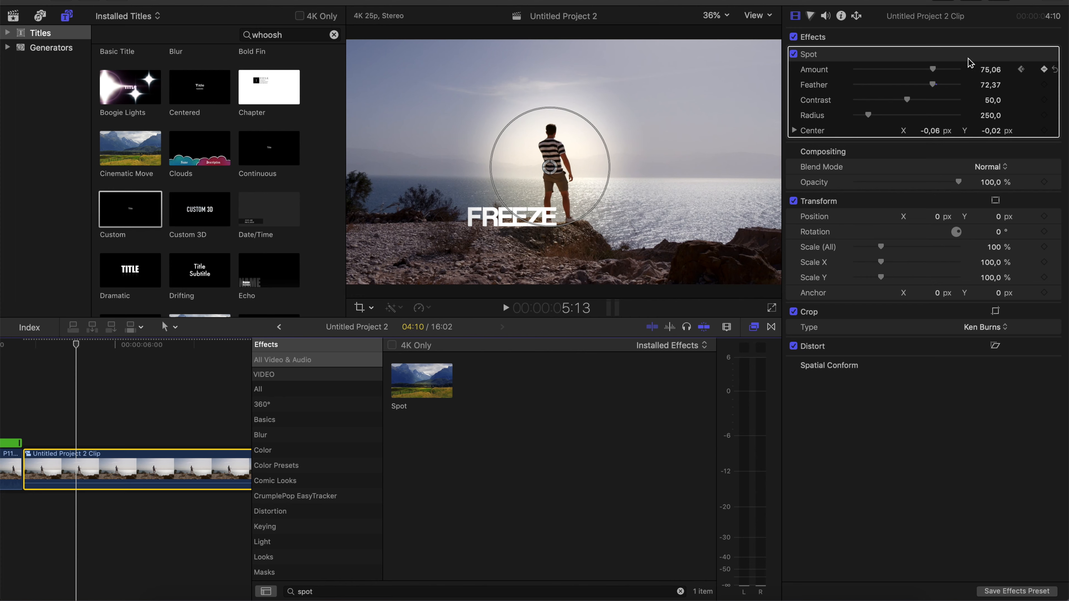
# Play back the transition into the compound clip to check the Spot effect's fade-in
pyautogui.hscroll(-2, 60, 512)
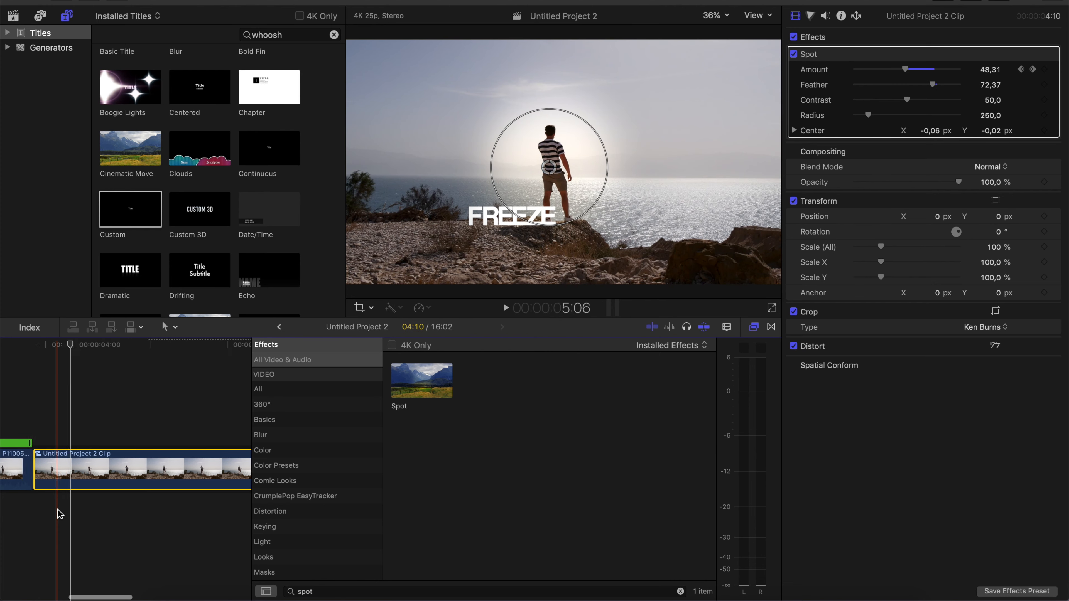
pyautogui.press('space')
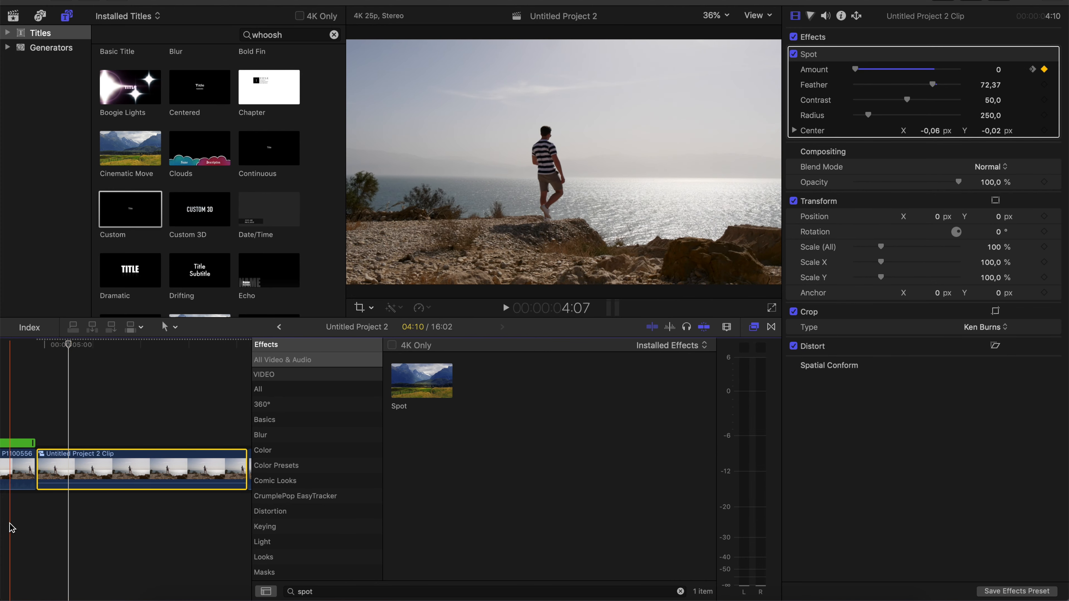
pyautogui.press('space')
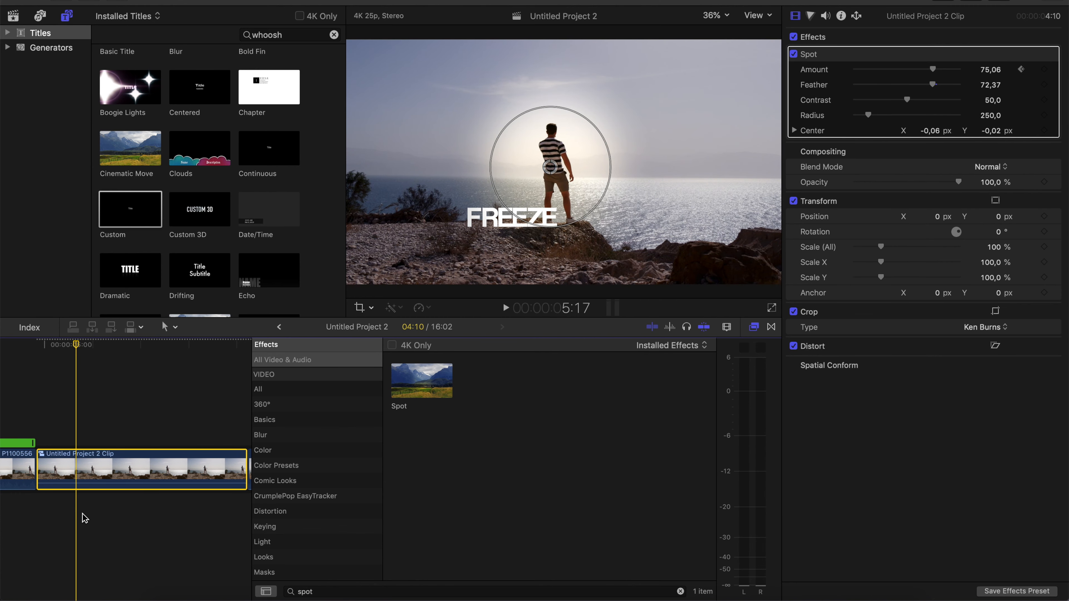
pyautogui.press('super+minus')
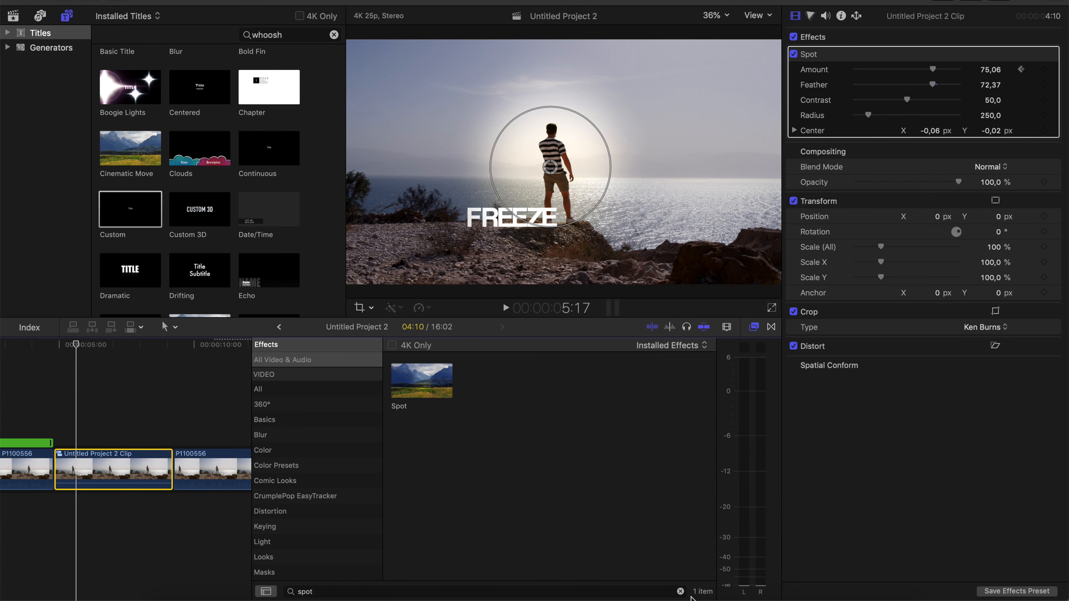
# Find the Projector effect, apply it to the compound clip, and set its Amount to 0 at the clip's first frame
pyautogui.click(681, 592)
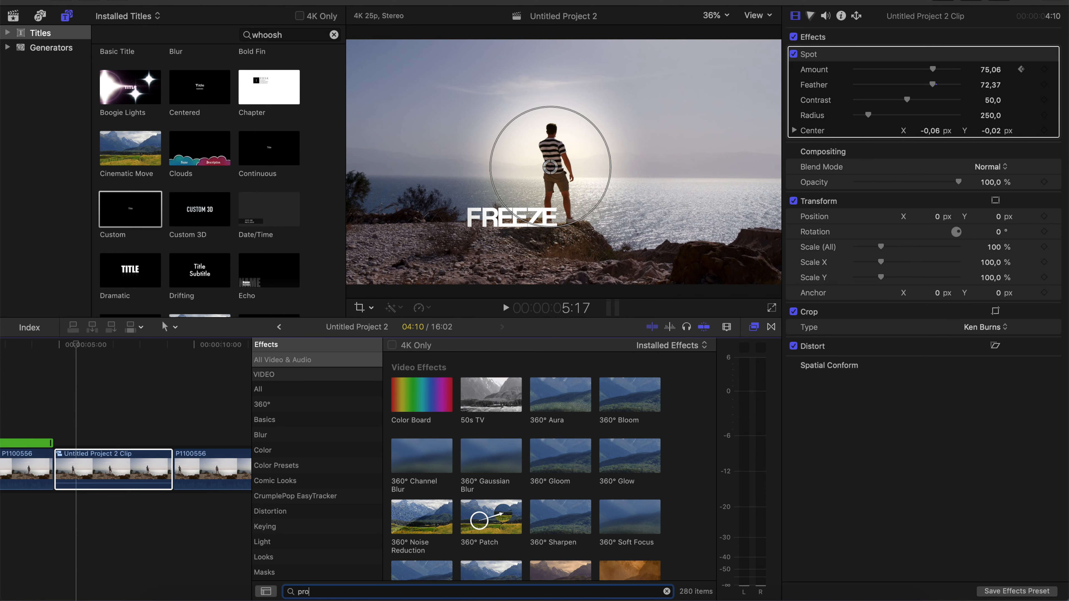
pyautogui.write('projerct')
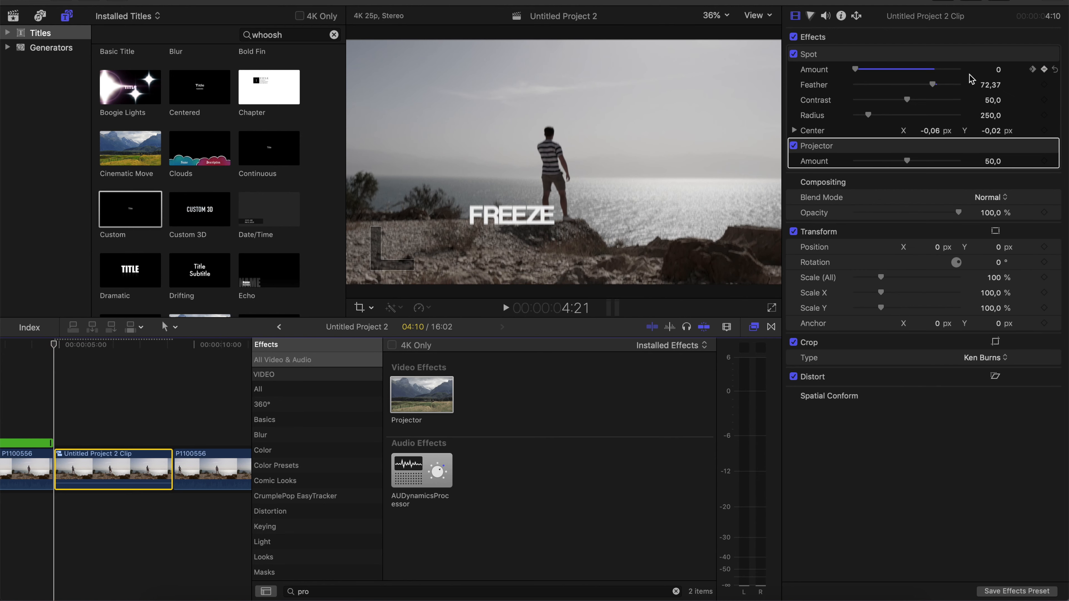
pyautogui.click(1055, 161)
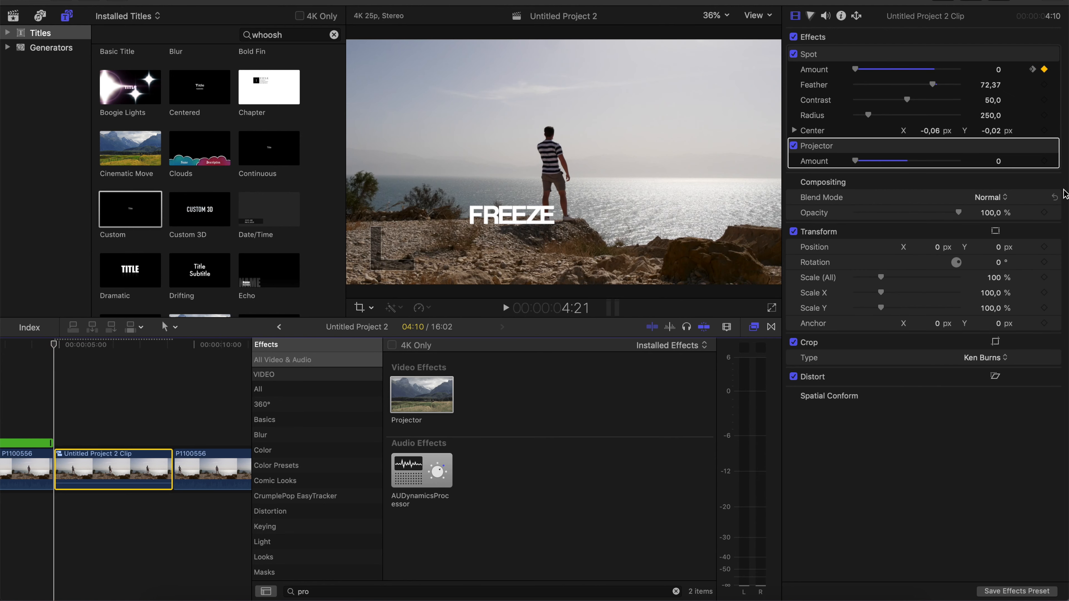
# Keyframe the Projector Amount at 0 on the compound clip's first frame and at 49,72 around 5:03, and play back the result
pyautogui.press('Right')
pyautogui.press('Right')
pyautogui.press('Right')
pyautogui.press('Right')
pyautogui.press('Right')
pyautogui.press('Right')
pyautogui.press('Right')
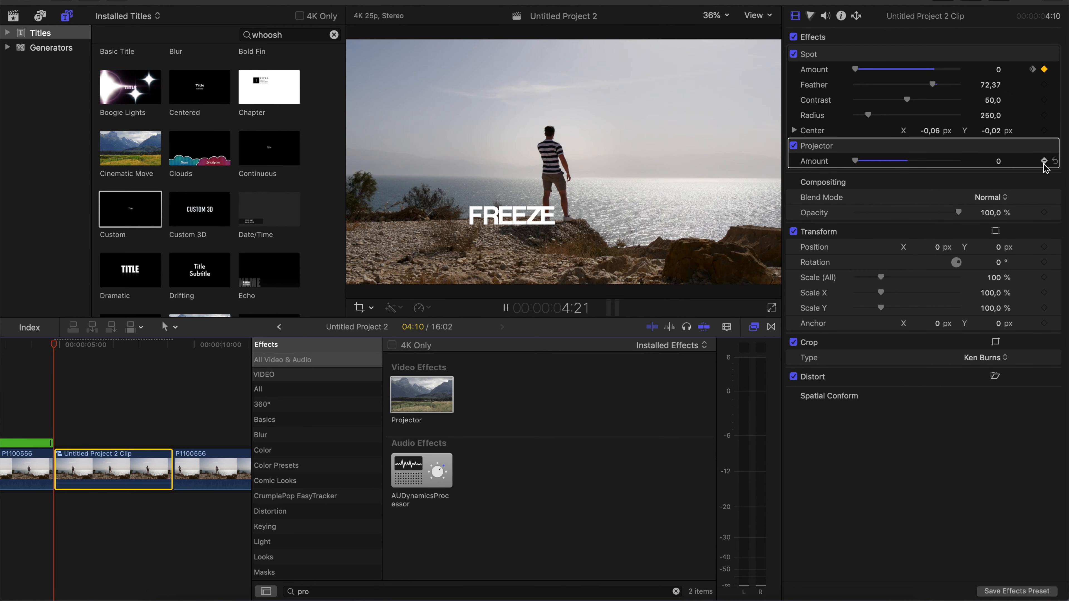
pyautogui.click(1044, 164)
pyautogui.click(902, 161)
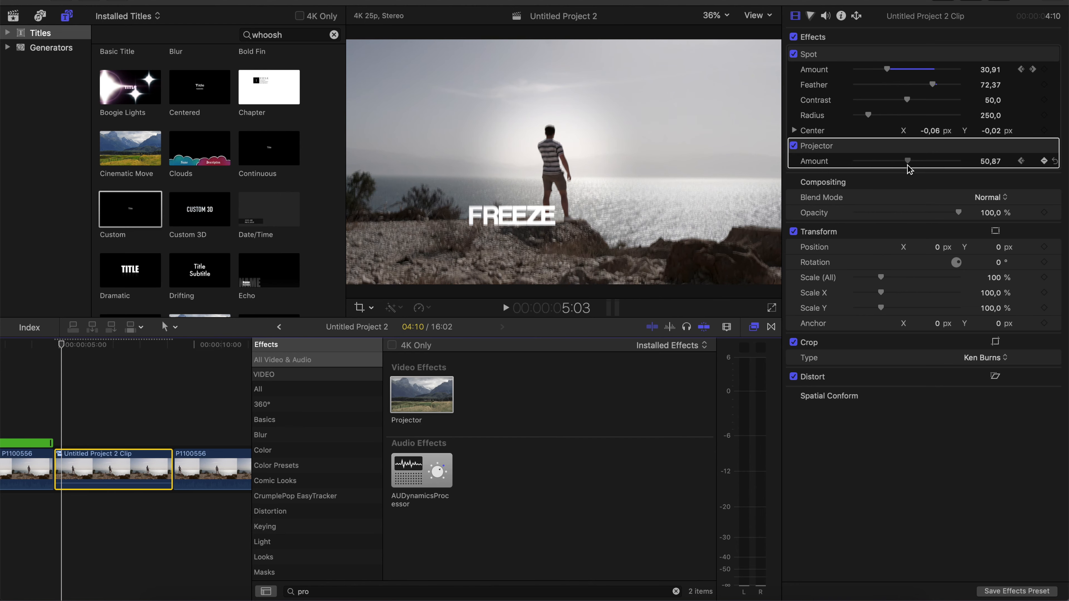
pyautogui.press('space')
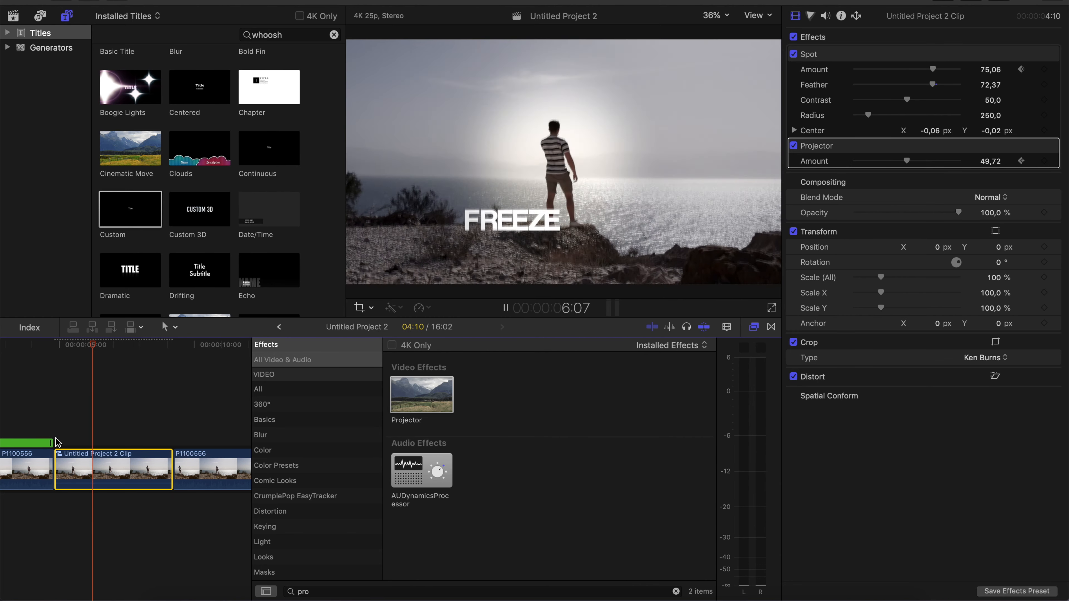
pyautogui.press('space')
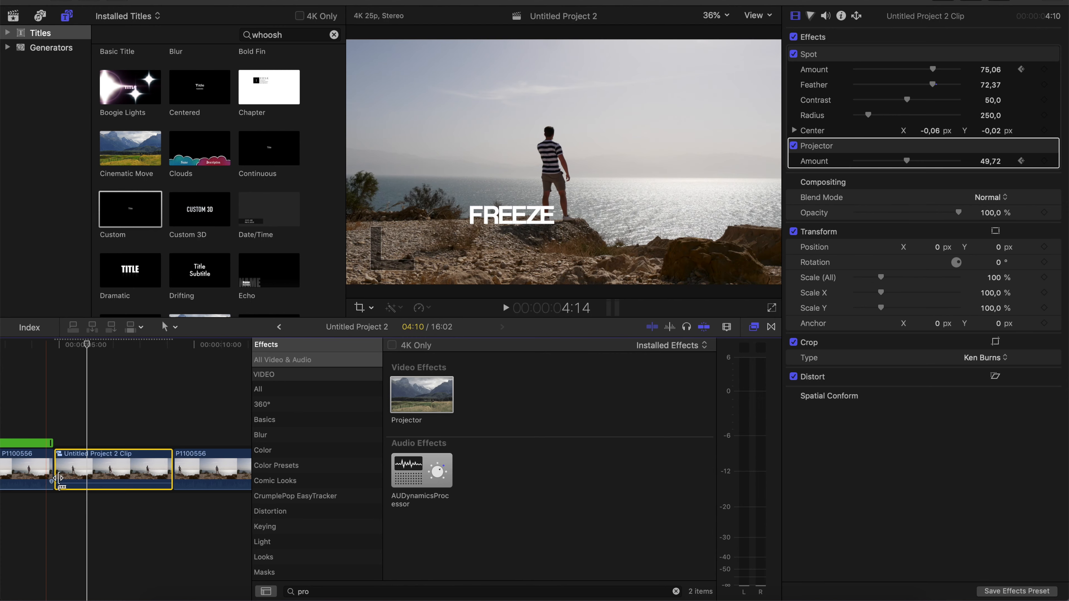
# Find the Handheld effect, apply it to the compound clip, and preview the camera shake from just before the freeze frame
pyautogui.click(53, 478)
pyautogui.click(381, 592)
pyautogui.write('handhe')
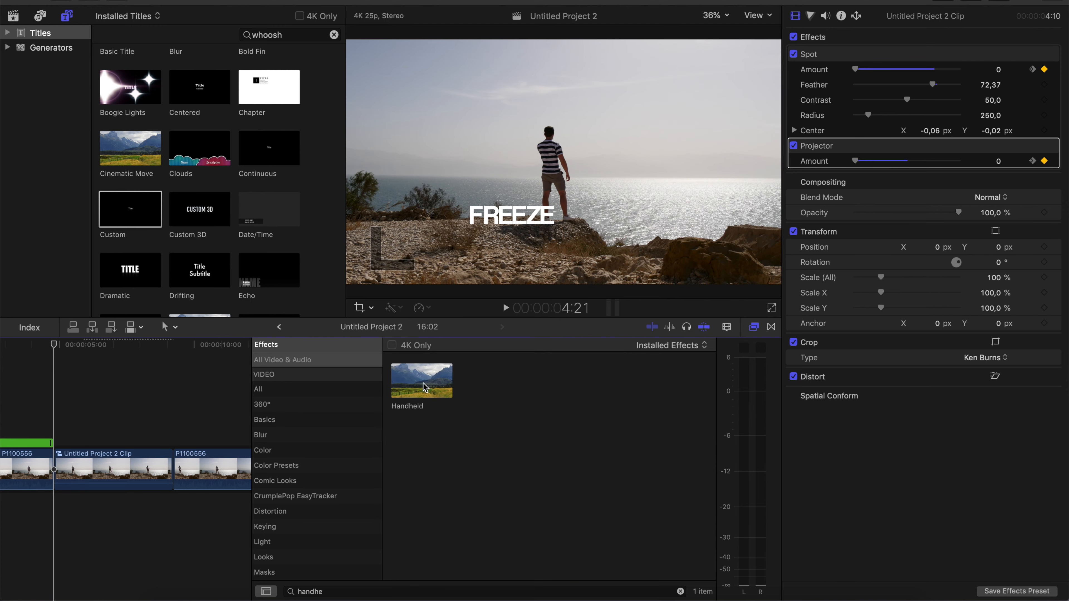
pyautogui.moveTo(424, 383); pyautogui.dragTo(70, 468)
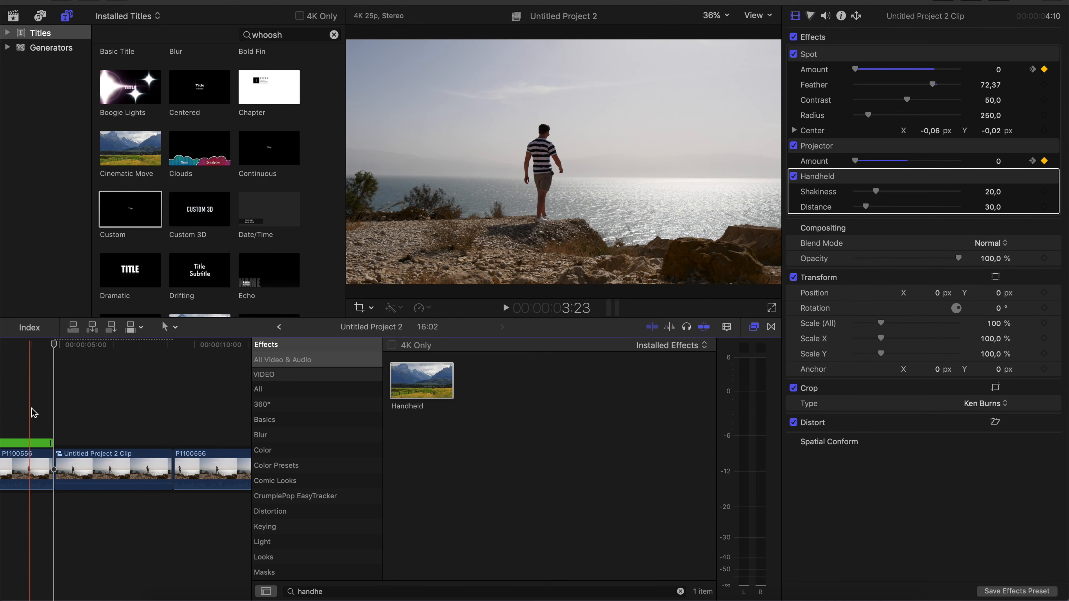
pyautogui.press('space')
pyautogui.press('space')
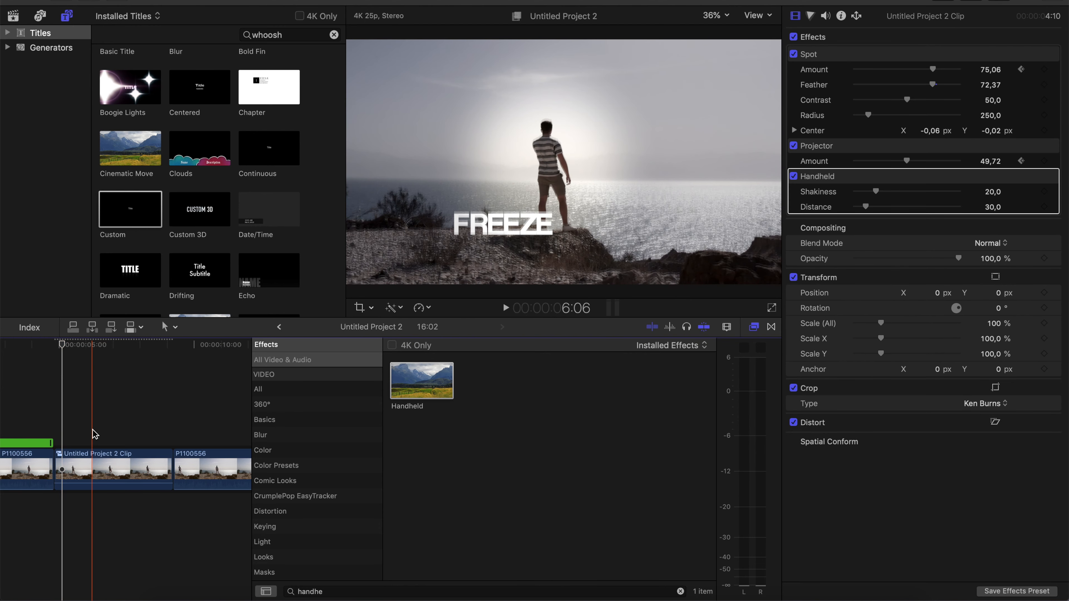
# Keyframe the Handheld Distance at 0 on the compound clip's first frame and at 25,69 at 5:09, and play back the shake
pyautogui.click(56, 433)
pyautogui.click(71, 465)
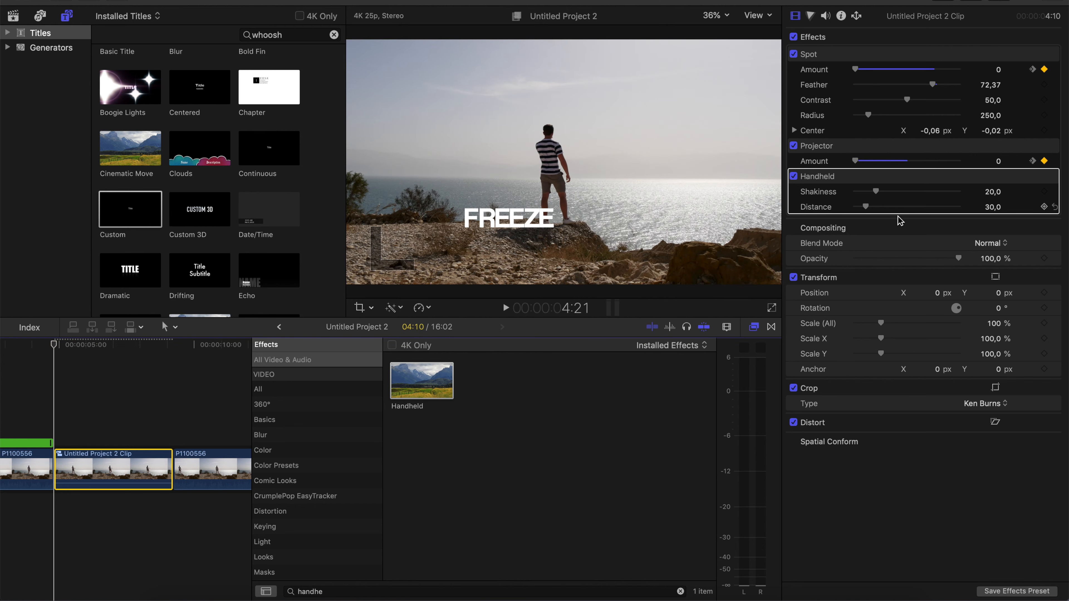
pyautogui.moveTo(866, 207); pyautogui.dragTo(854, 207)
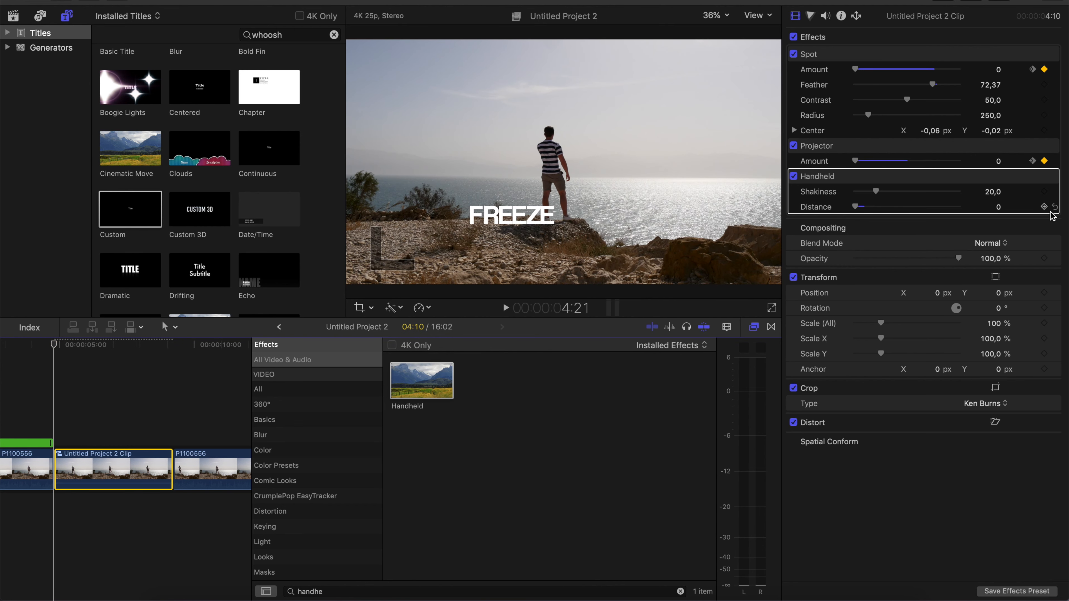
pyautogui.press('space')
pyautogui.press('space')
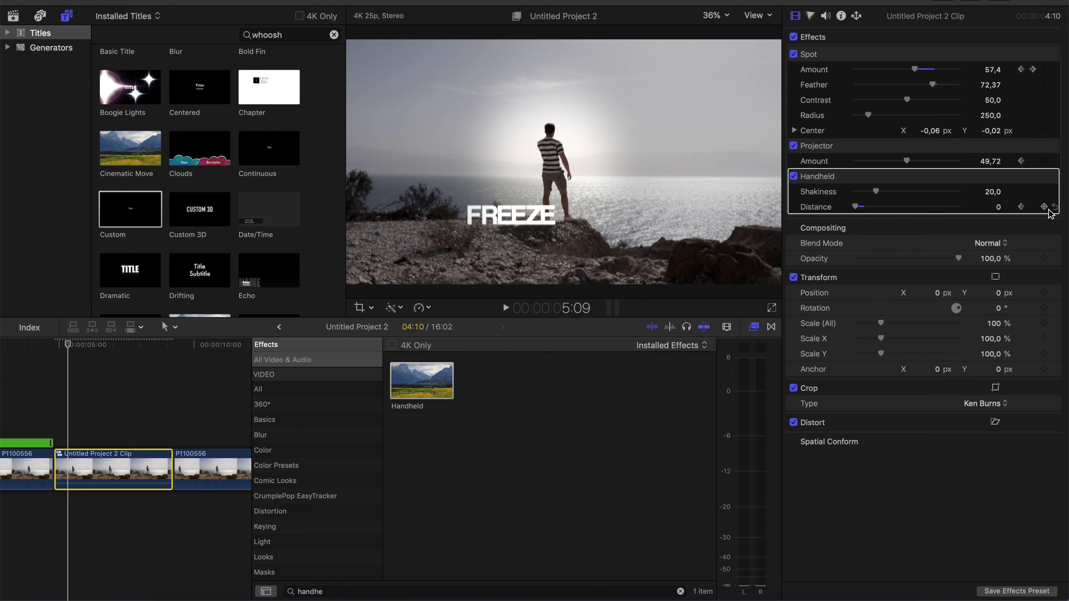
pyautogui.moveTo(898, 208); pyautogui.dragTo(864, 240)
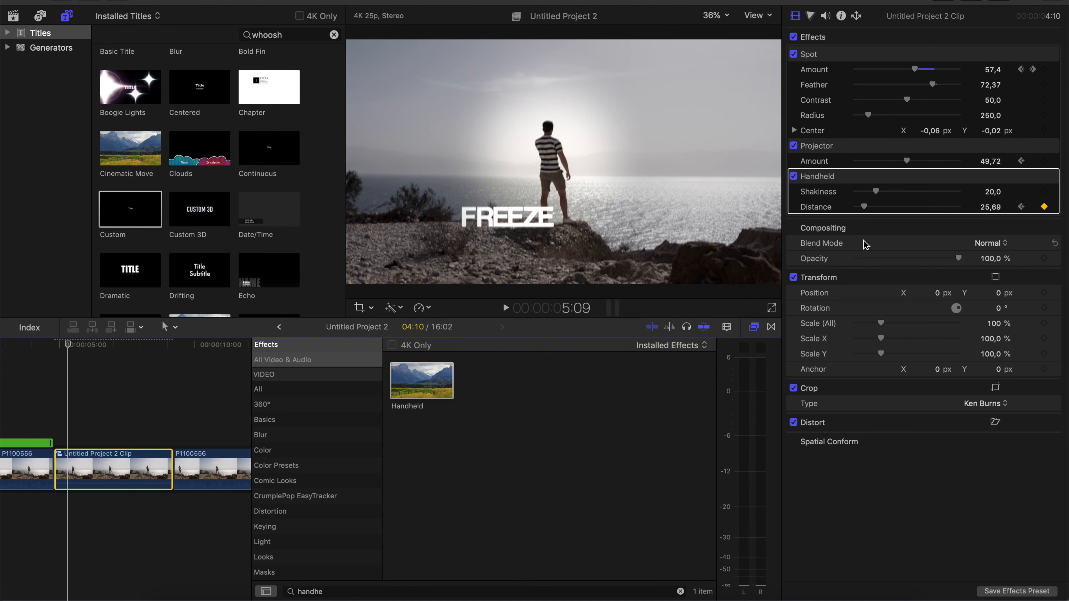
pyautogui.press('space')
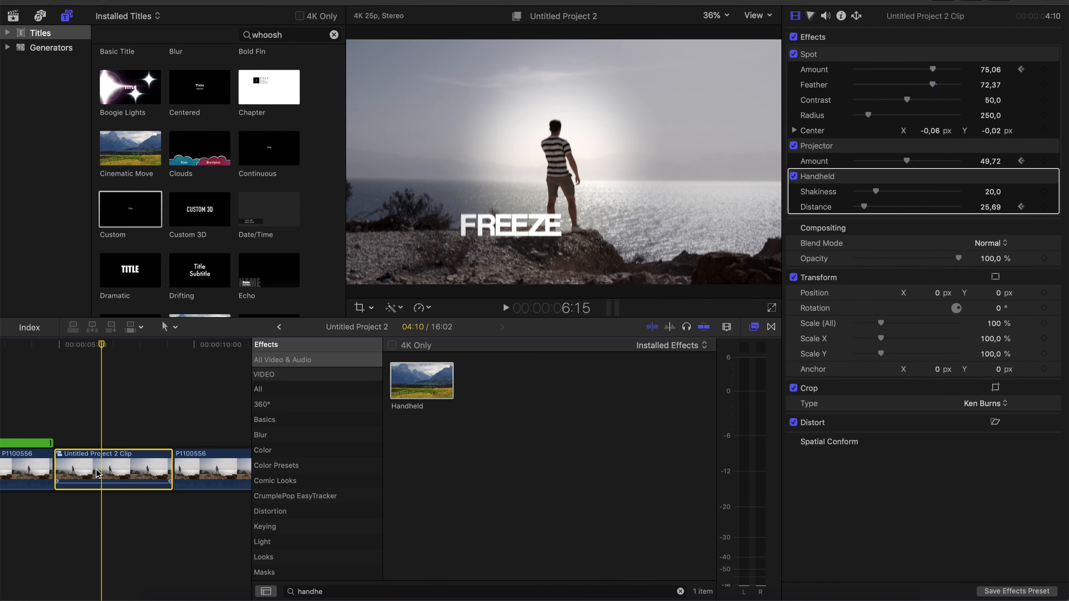
# Add the Whoosh 03 sound effect beneath the start of the compound clip and play back the freeze-frame transition with sound
pyautogui.click(40, 16)
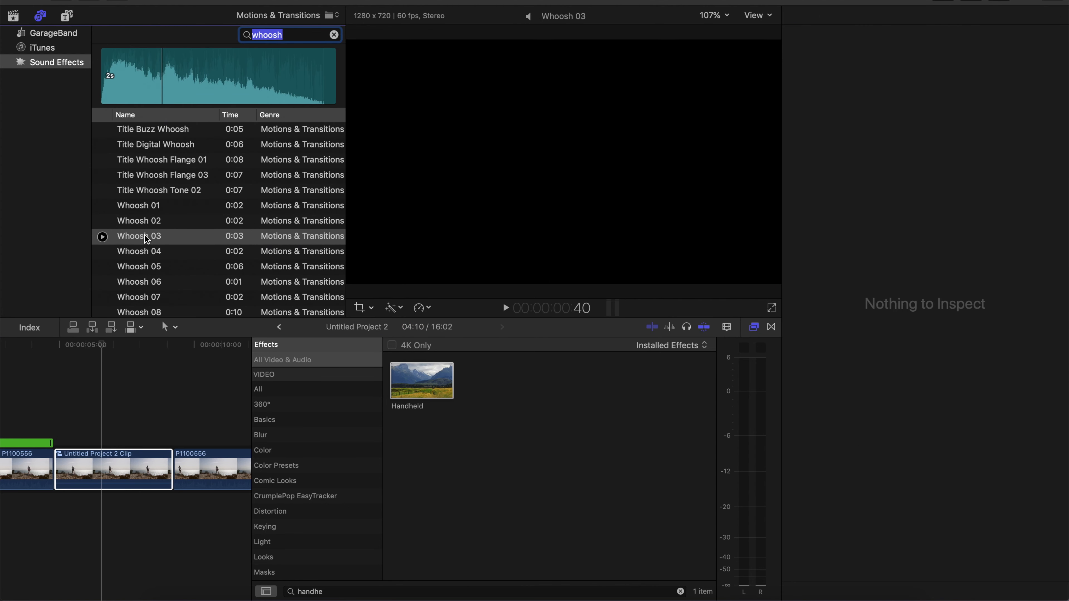
pyautogui.moveTo(146, 239); pyautogui.dragTo(47, 522)
pyautogui.press('super+equal')
pyautogui.press('super+equal')
pyautogui.press('super+equal')
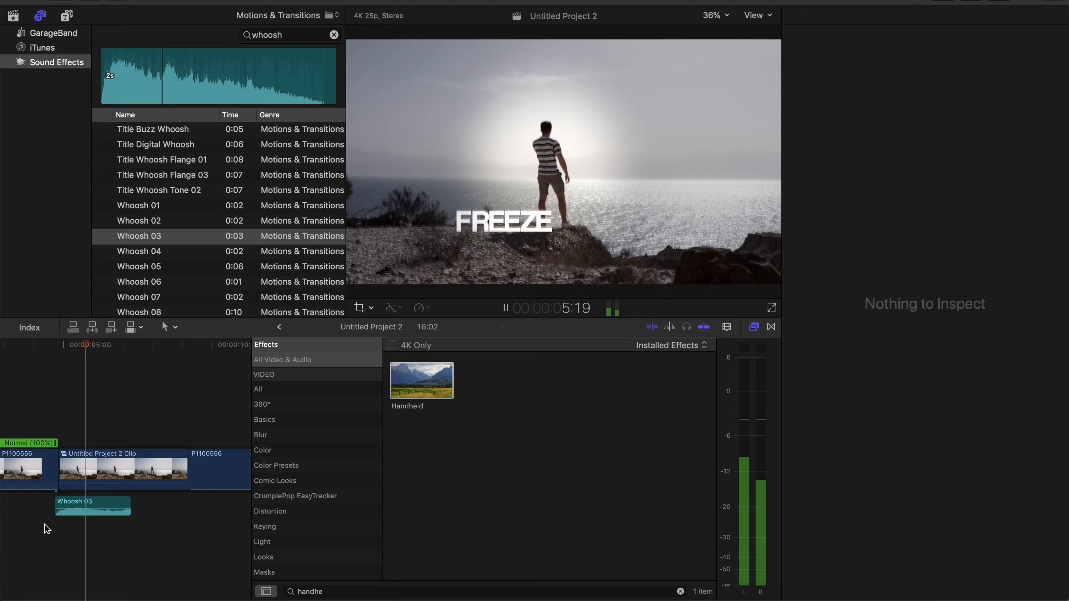
pyautogui.press('space')
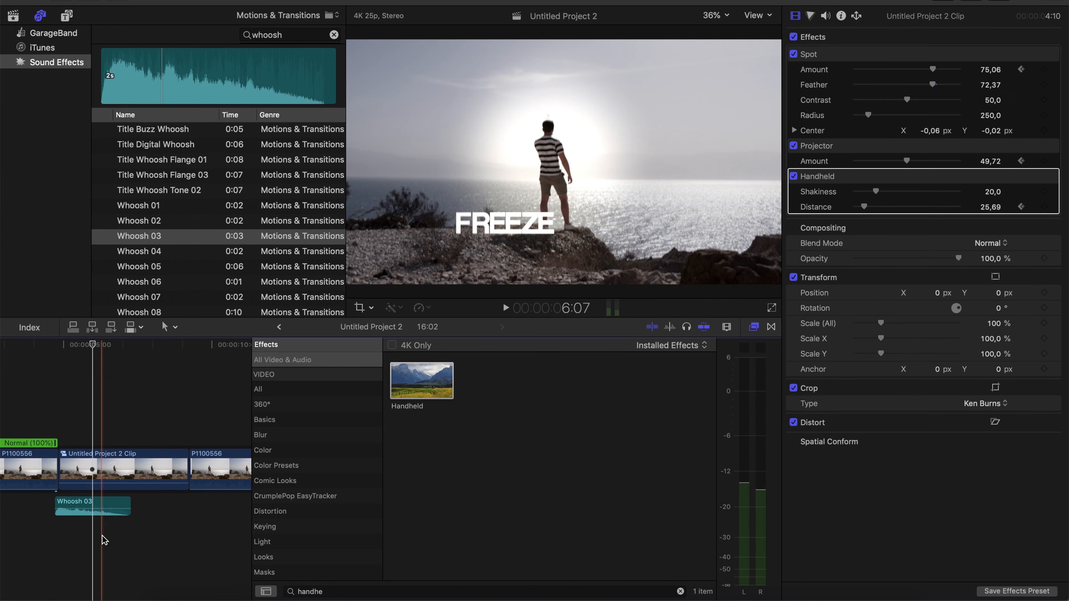
pyautogui.press('space')
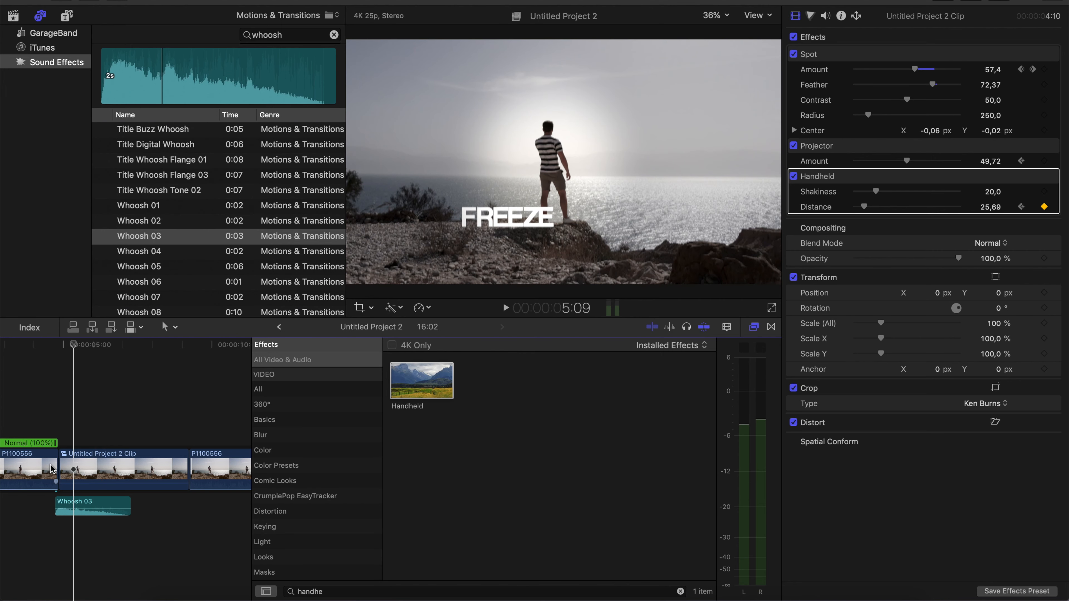